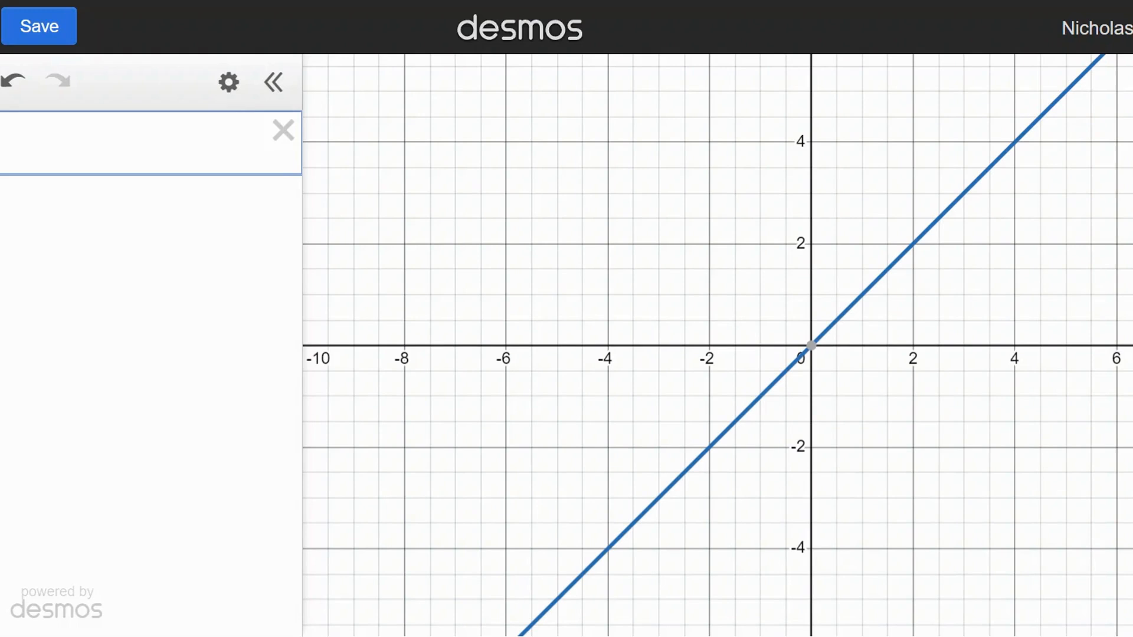
# Graph the vertex-form parabola y = -3(x-4)^2 + 5 in a new expression below the line.
pyautogui.press('Return')
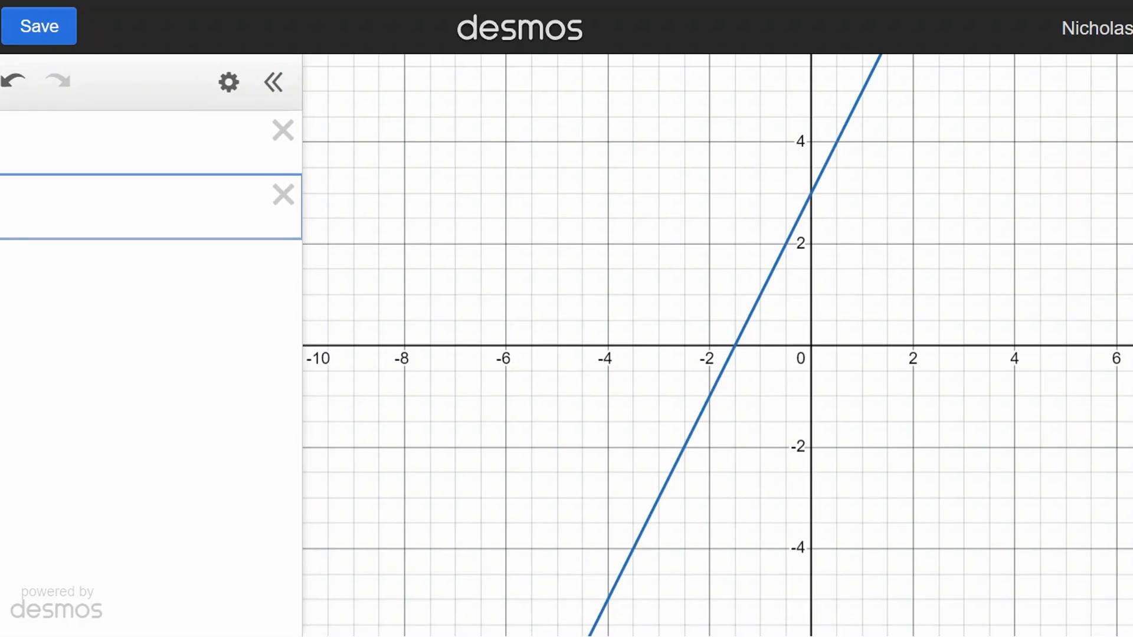
pyautogui.write('-3(x-4')
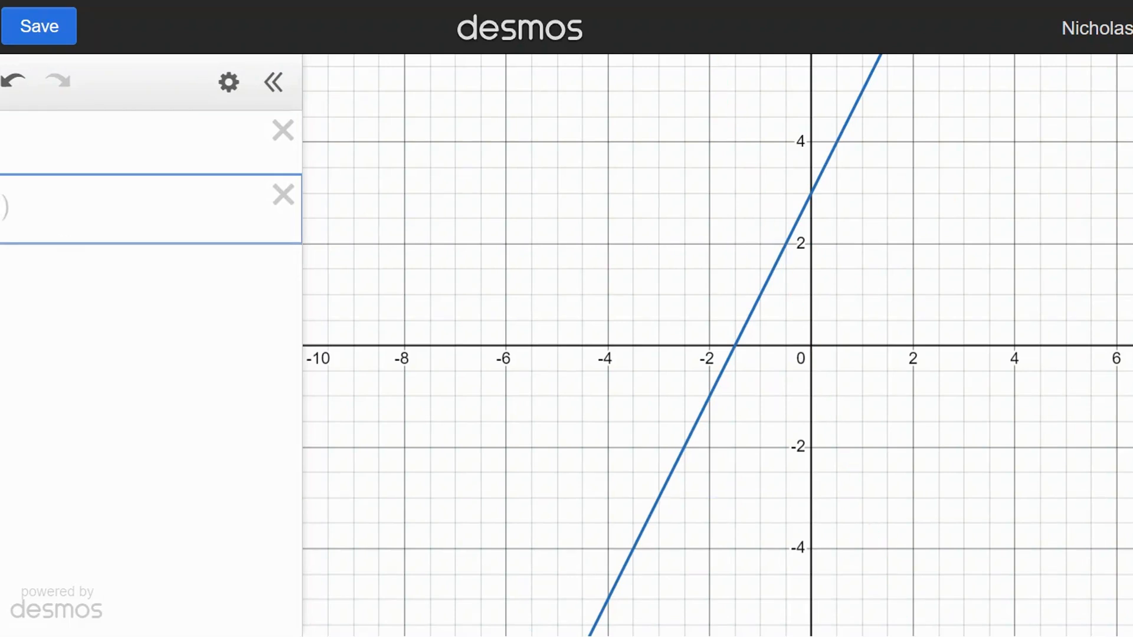
pyautogui.write(')^2')
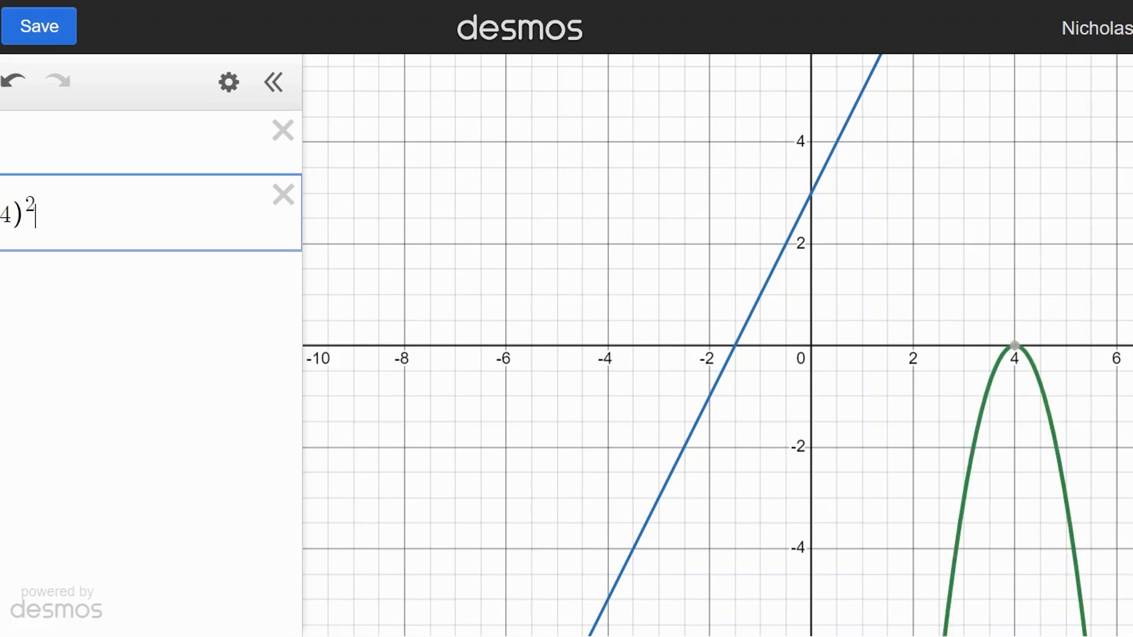
pyautogui.press('Right')
pyautogui.write('+5')
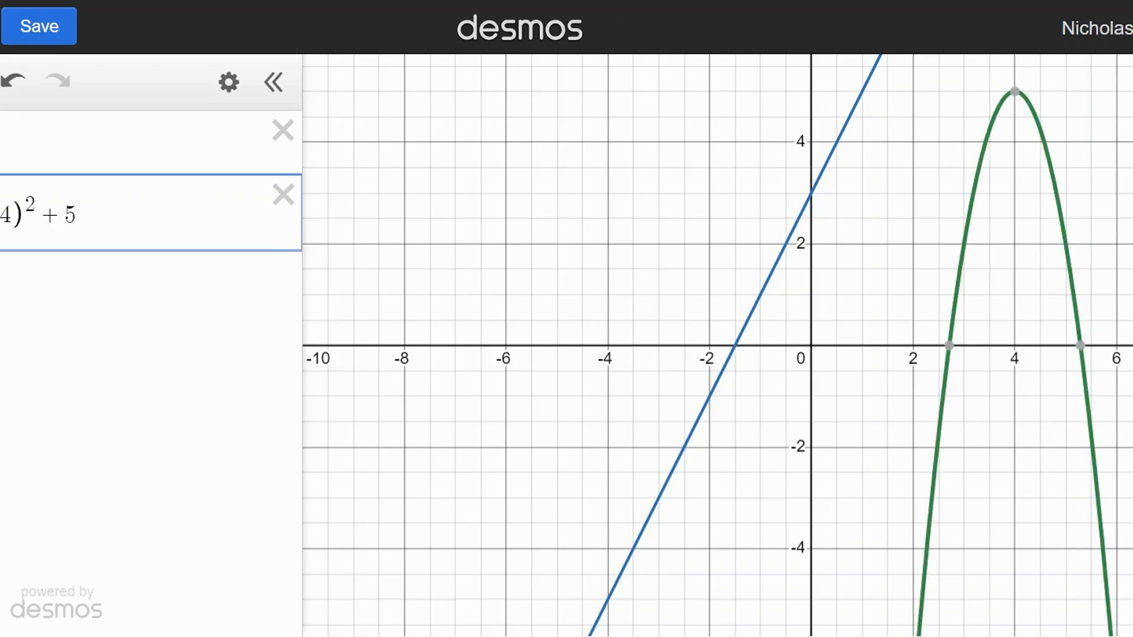
# Graph the factored quadratic y = -2(x-3)(x+4) as a third expression.
pyautogui.press('Return')
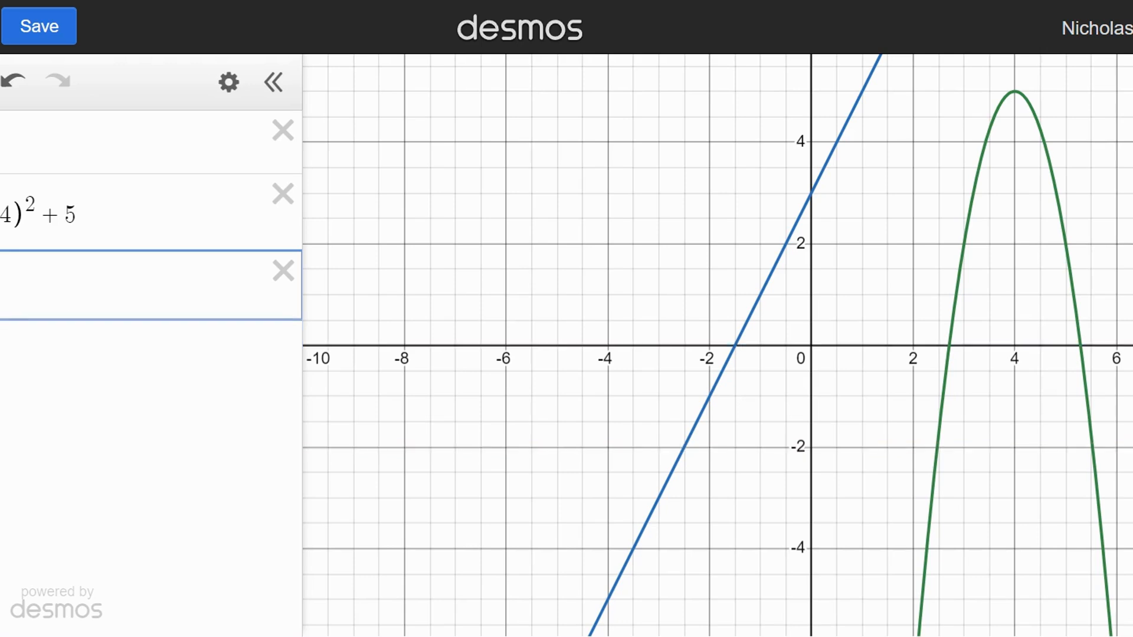
pyautogui.write('x-3)(')
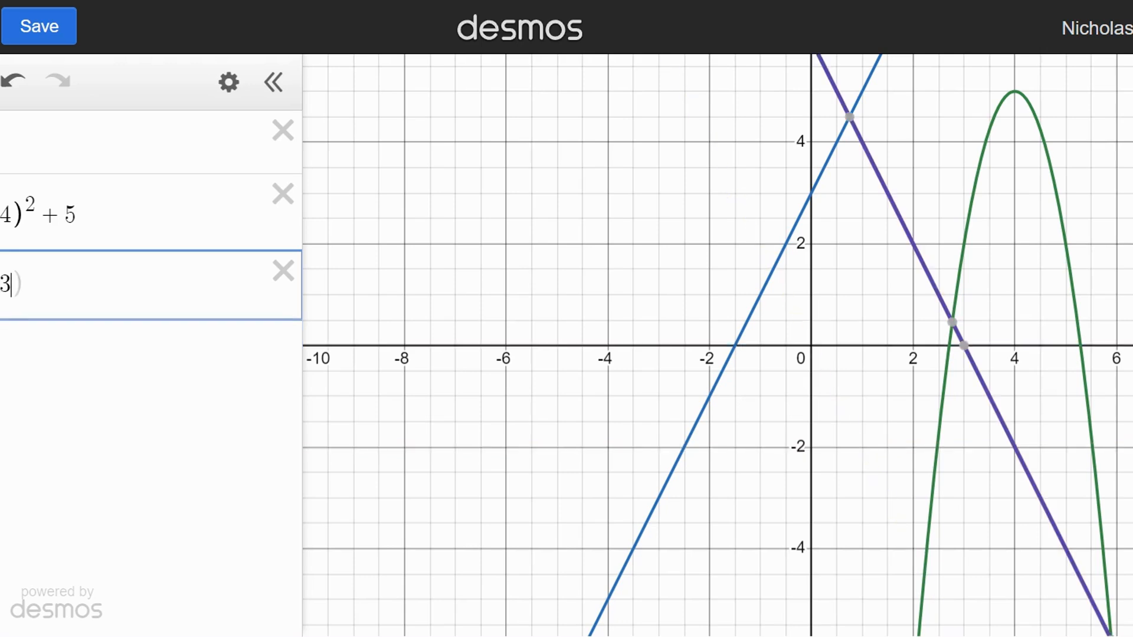
pyautogui.write('x+4')
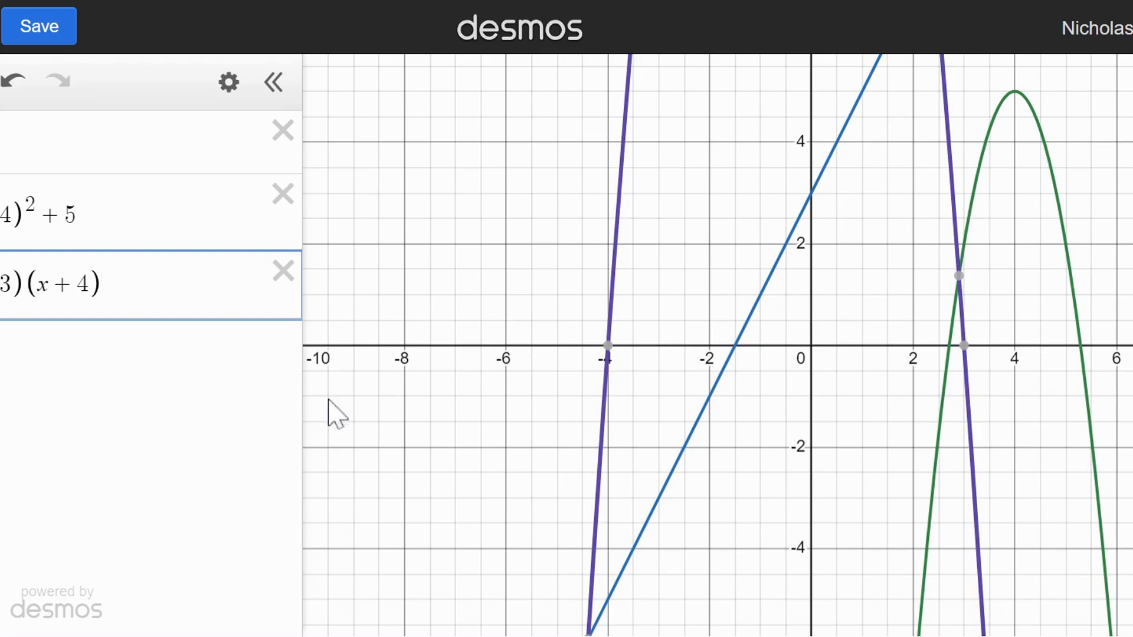
# Graph the ellipse (x-2)^2/4 + (y-5)^2/9 = 1 as a fourth expression and bring it fully into view.
pyautogui.click(36, 384)
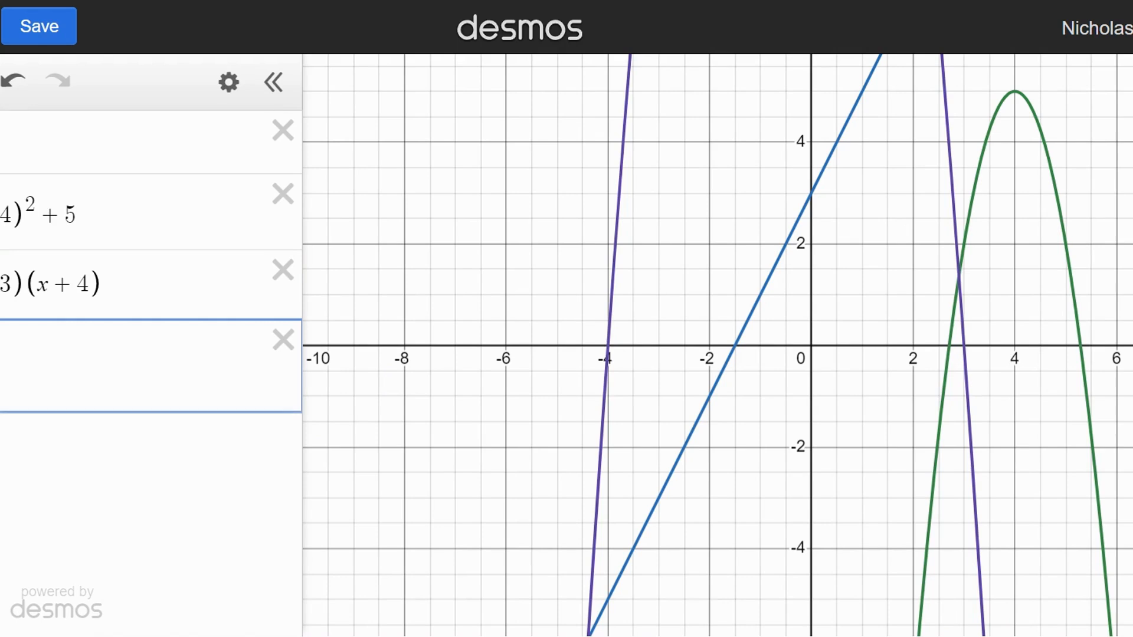
pyautogui.write('^')
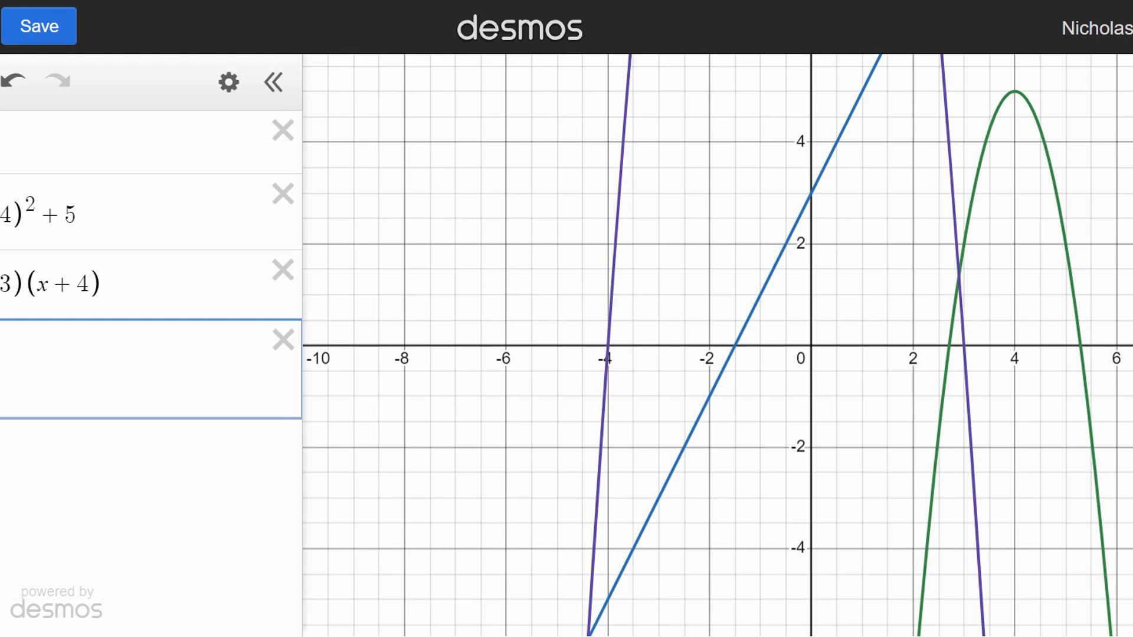
pyautogui.write('2')
pyautogui.write('(y-5)')
pyautogui.write('^2')
pyautogui.write('/9')
pyautogui.press('Right')
pyautogui.write('= 1')
pyautogui.moveTo(673, 139); pyautogui.dragTo(517, 399)
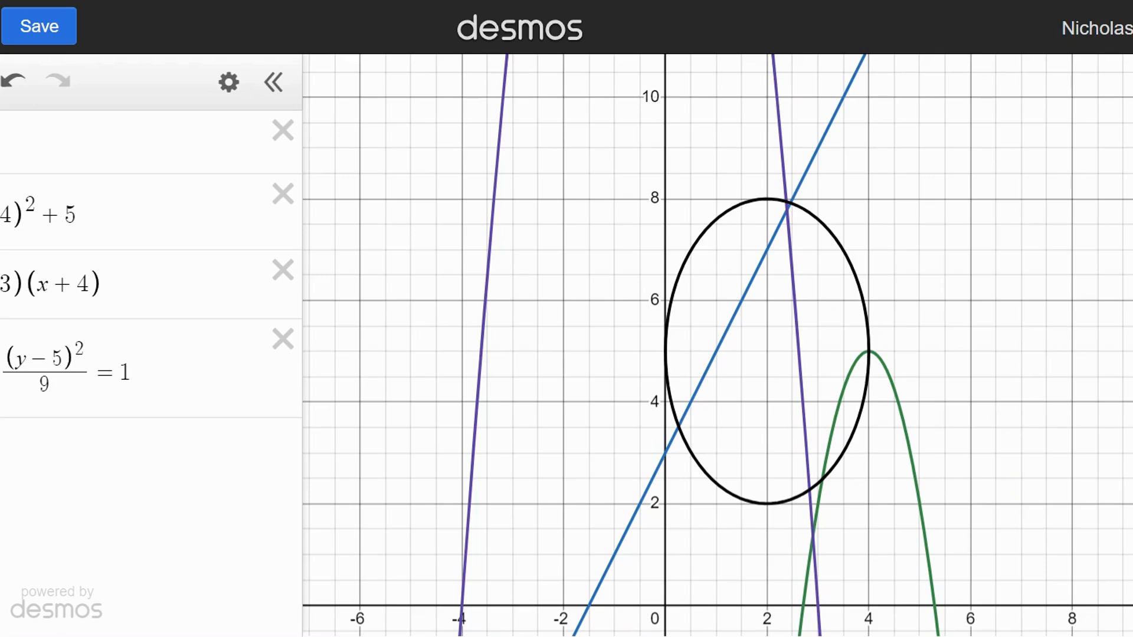
# Delete the line and both parabola expressions, leaving only the ellipse.
pyautogui.click(286, 134)
pyautogui.click(283, 131)
pyautogui.click(283, 131)
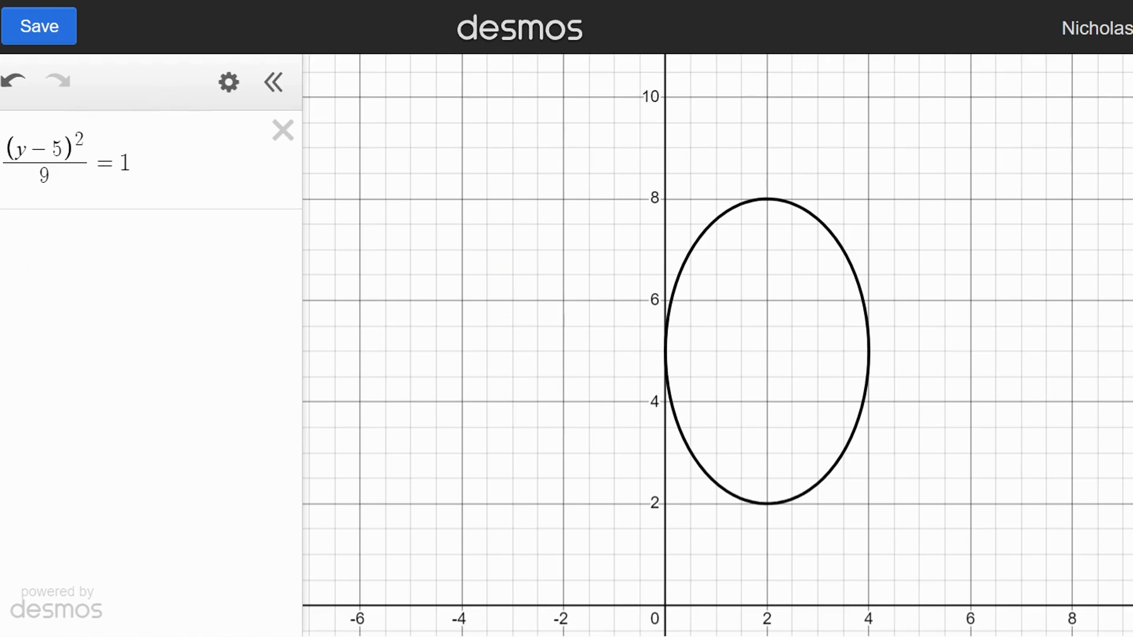
# Restrict the ellipse to x ≤ 3 by adding the domain condition {x ≤ 3} to its equation.
pyautogui.click(150, 168)
pyautogui.write('{')
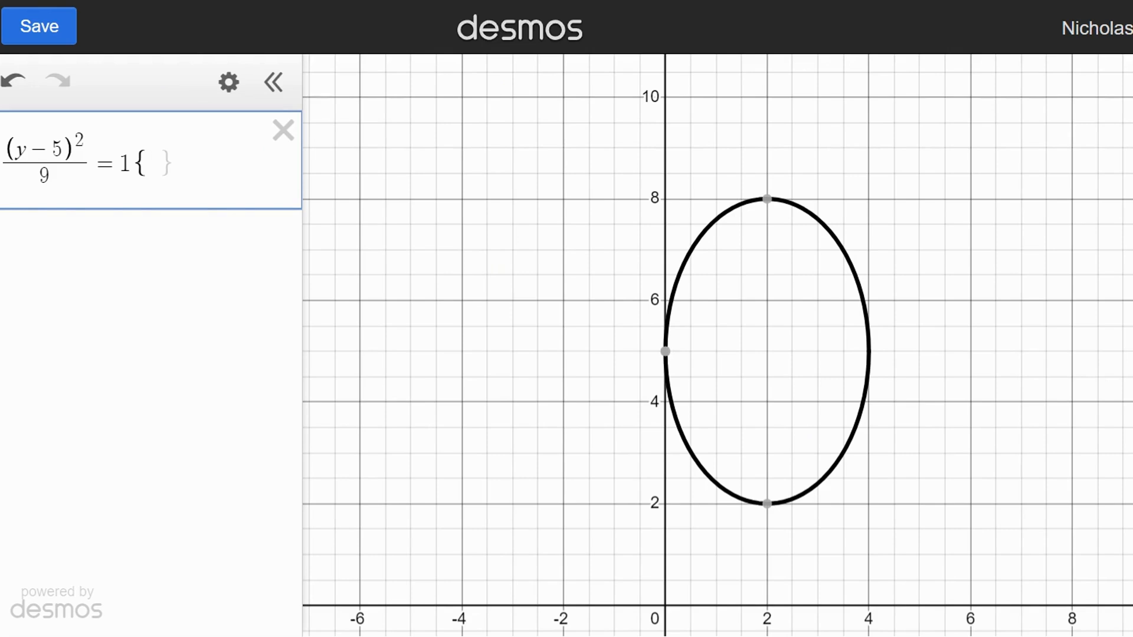
pyautogui.write('x')
pyautogui.write('<=')
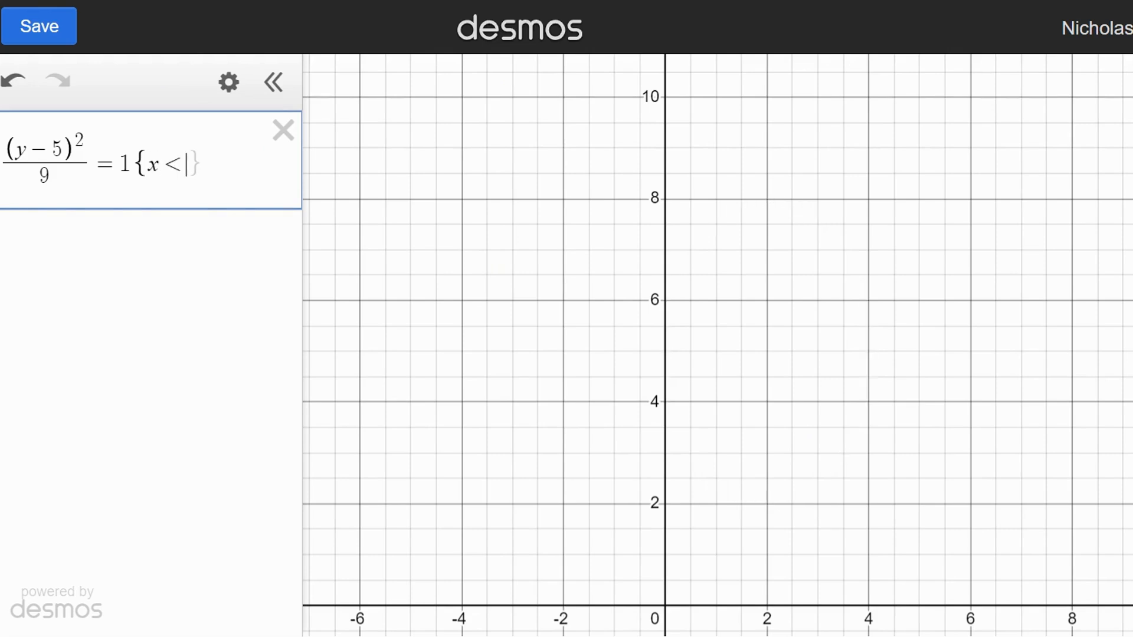
pyautogui.write('3')
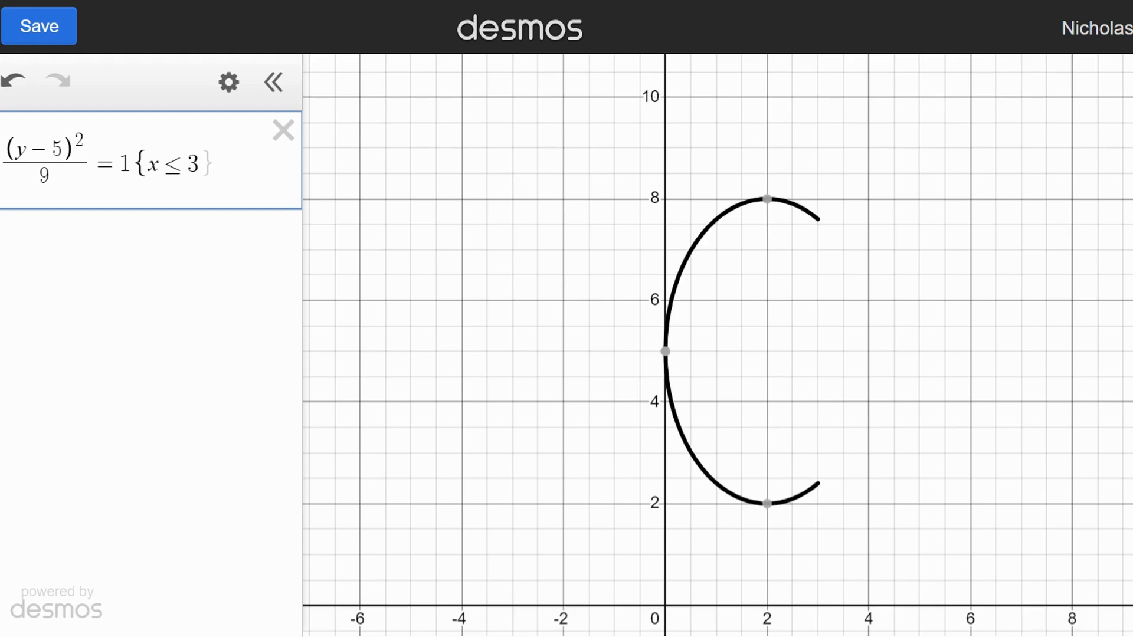
pyautogui.write('}')
# Change the ellipse's restriction to the range condition {y ≤ 3}.
pyautogui.click(159, 165)
pyautogui.press('BackSpace')
pyautogui.write('y')
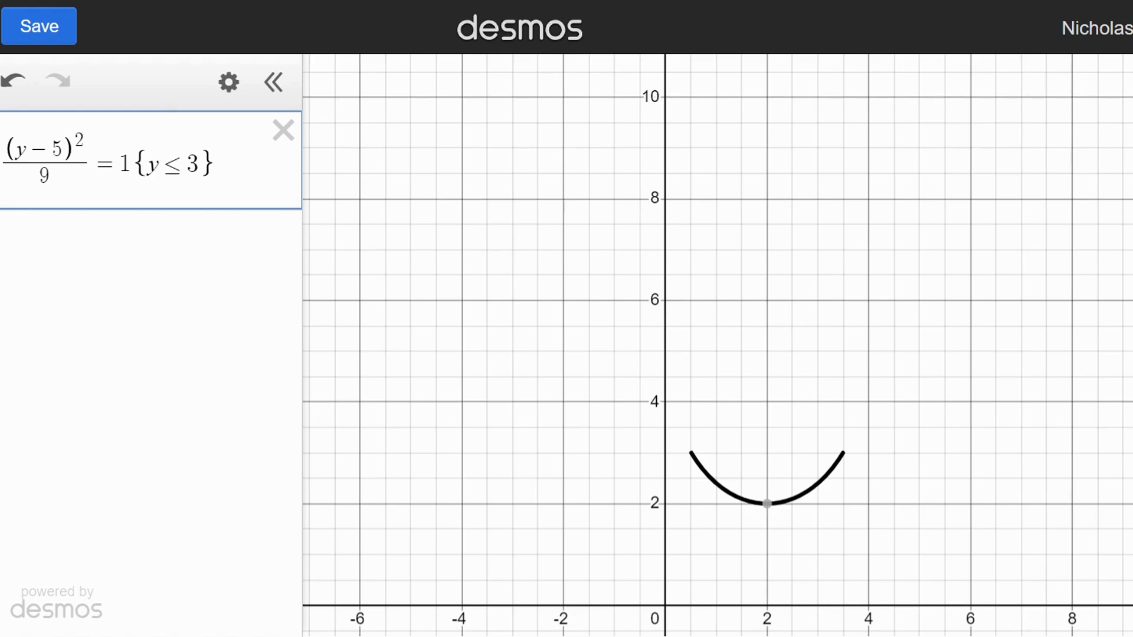
# Remove the y ≤ 3 condition from the ellipse equation.
pyautogui.press('Right')
pyautogui.press('Right')
pyautogui.press('Right')
pyautogui.press('BackSpace')
pyautogui.press('BackSpace')
pyautogui.press('BackSpace')
pyautogui.press('BackSpace')
pyautogui.press('BackSpace')
pyautogui.press('BackSpace')
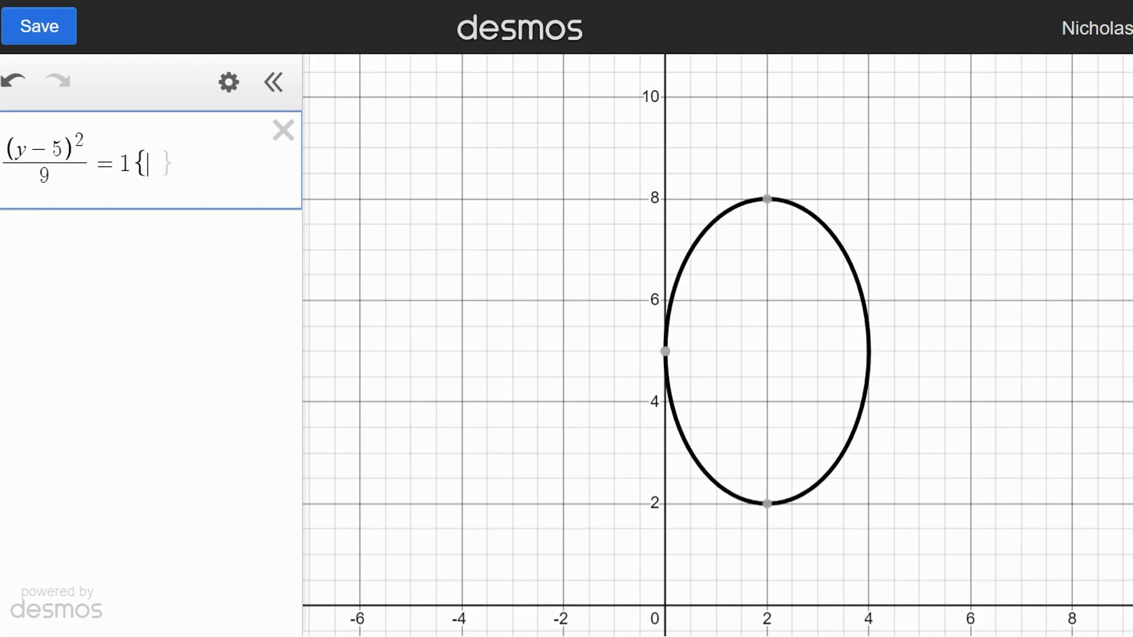
# Graph the line y = 2x and restrict the ellipse outline to the part above it with {y ≥ 2x}.
pyautogui.press('Return')
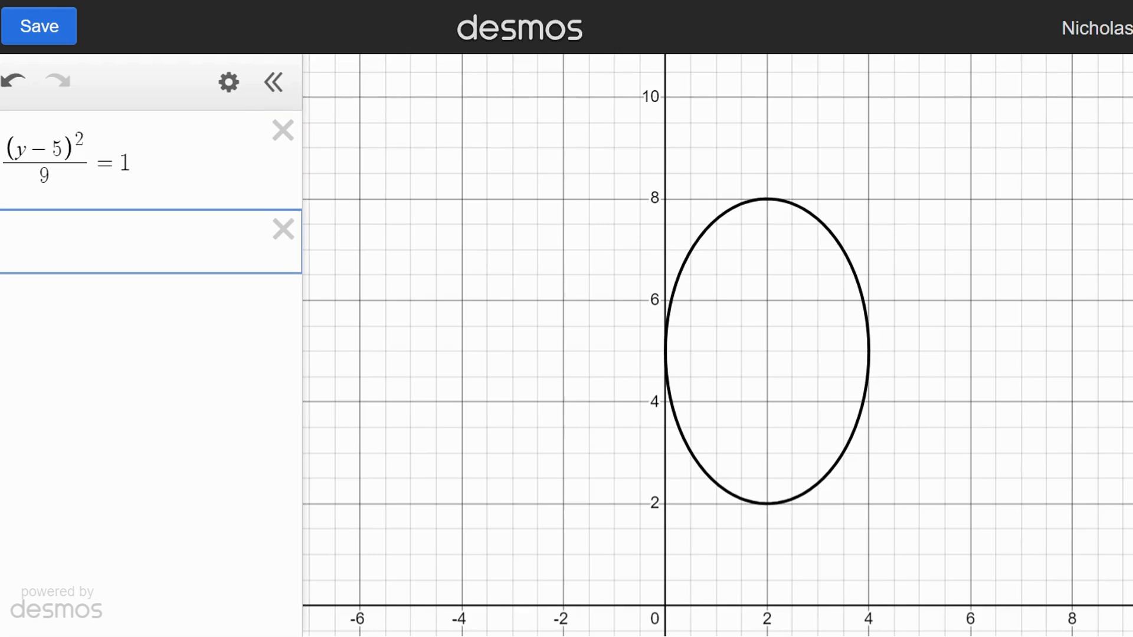
pyautogui.write('y=2x')
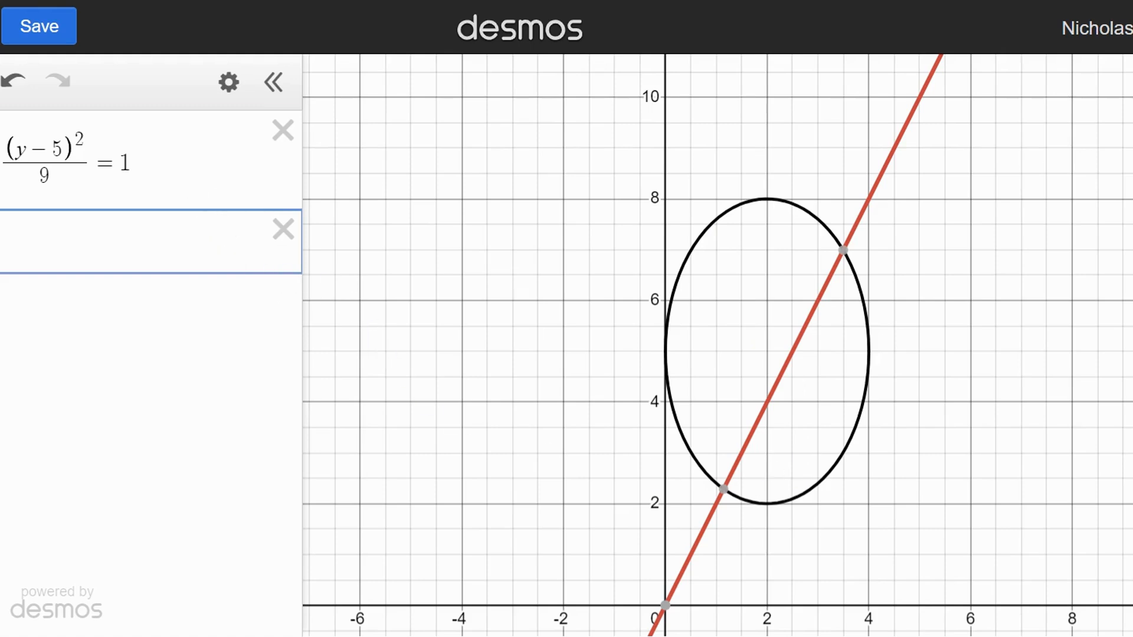
pyautogui.click(192, 180)
pyautogui.write('{')
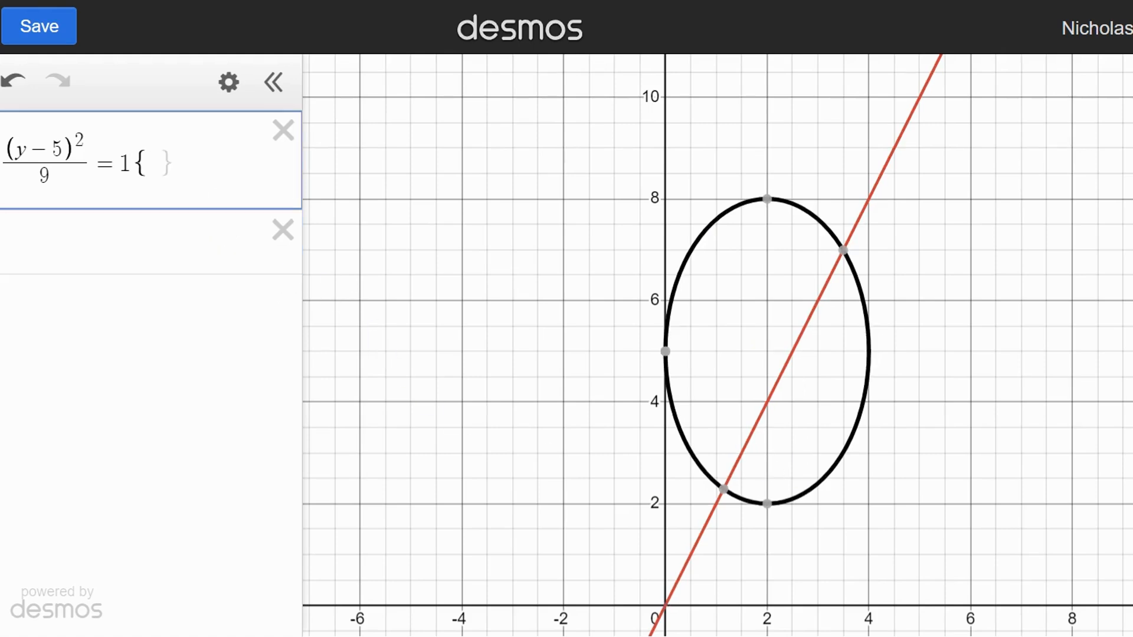
pyautogui.write('y')
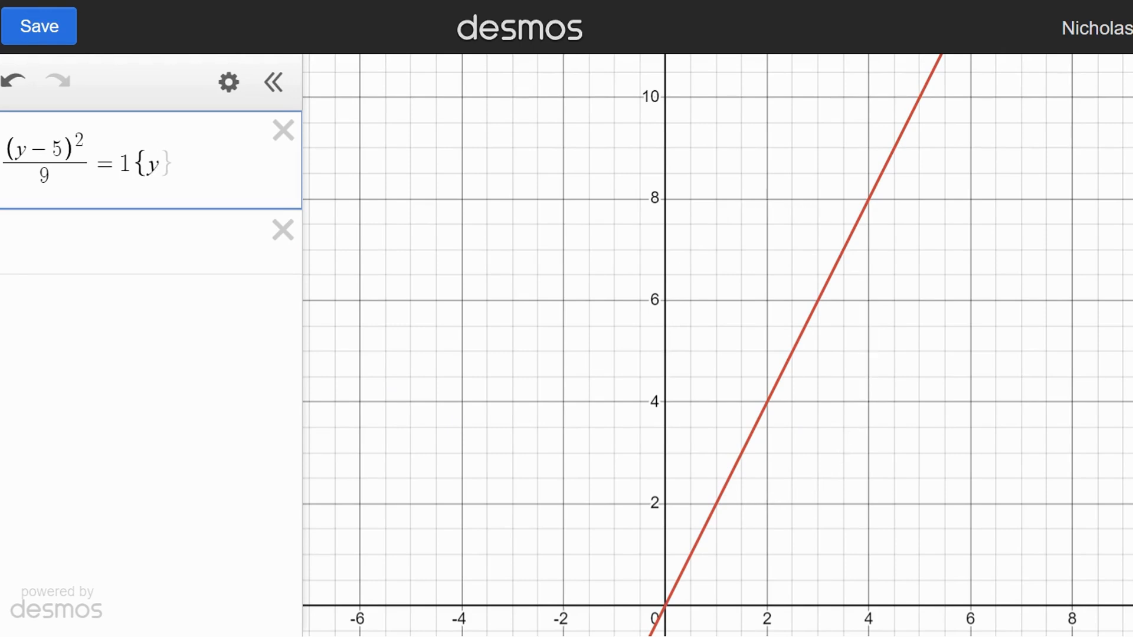
pyautogui.write('>=2')
pyautogui.write('x')
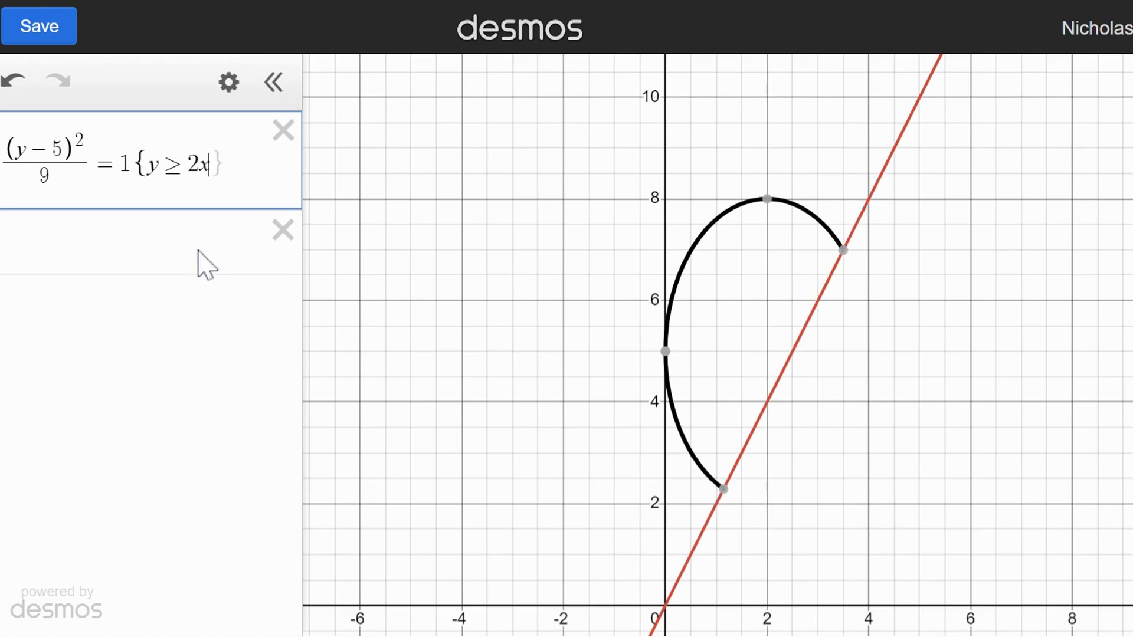
pyautogui.press('Right')
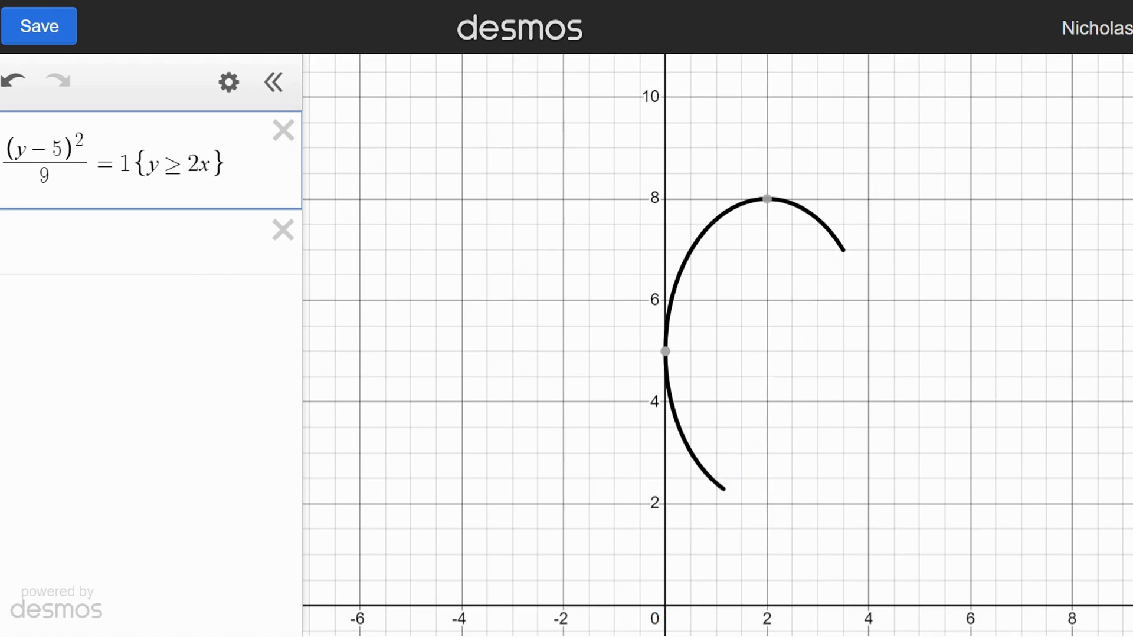
# Delete the separate y = 2x line expression while keeping the restricted ellipse.
pyautogui.click(283, 229)
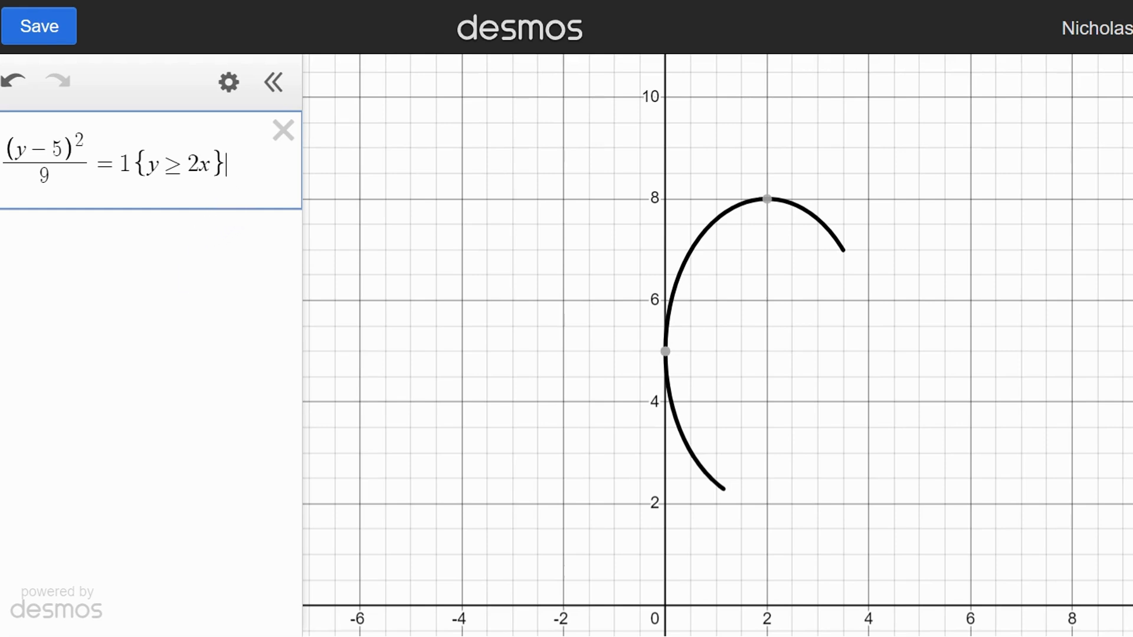
pyautogui.press('Return')
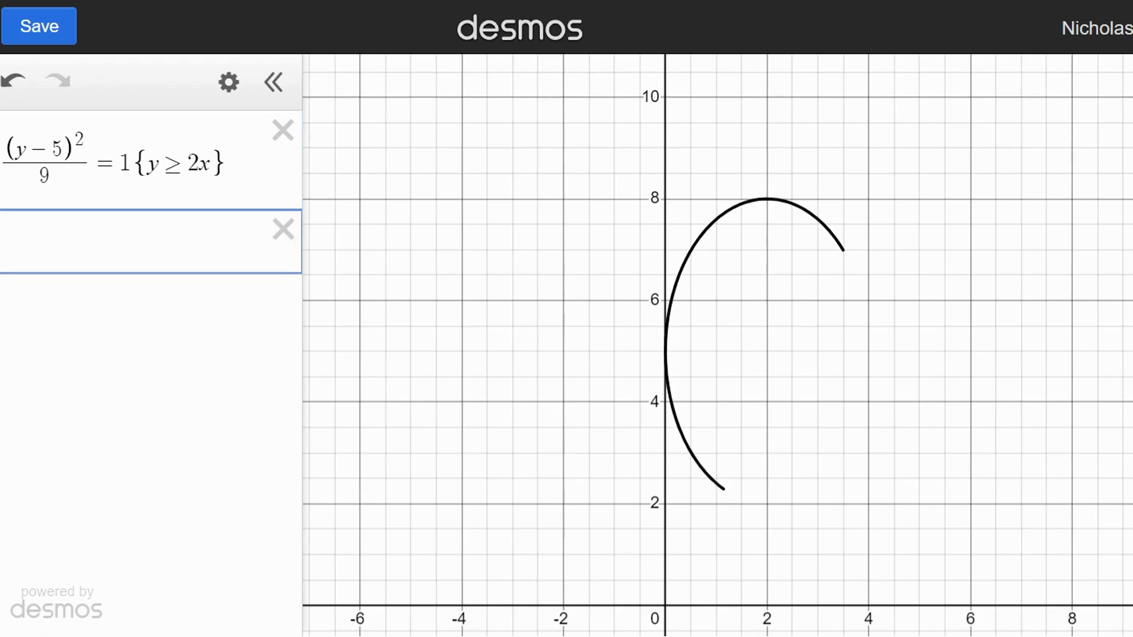
pyautogui.click(282, 230)
# Remove the {y ≥ 2x} restriction from the ellipse equation.
pyautogui.press('BackSpace')
pyautogui.press('BackSpace')
pyautogui.press('BackSpace')
pyautogui.press('BackSpace')
pyautogui.press('BackSpace')
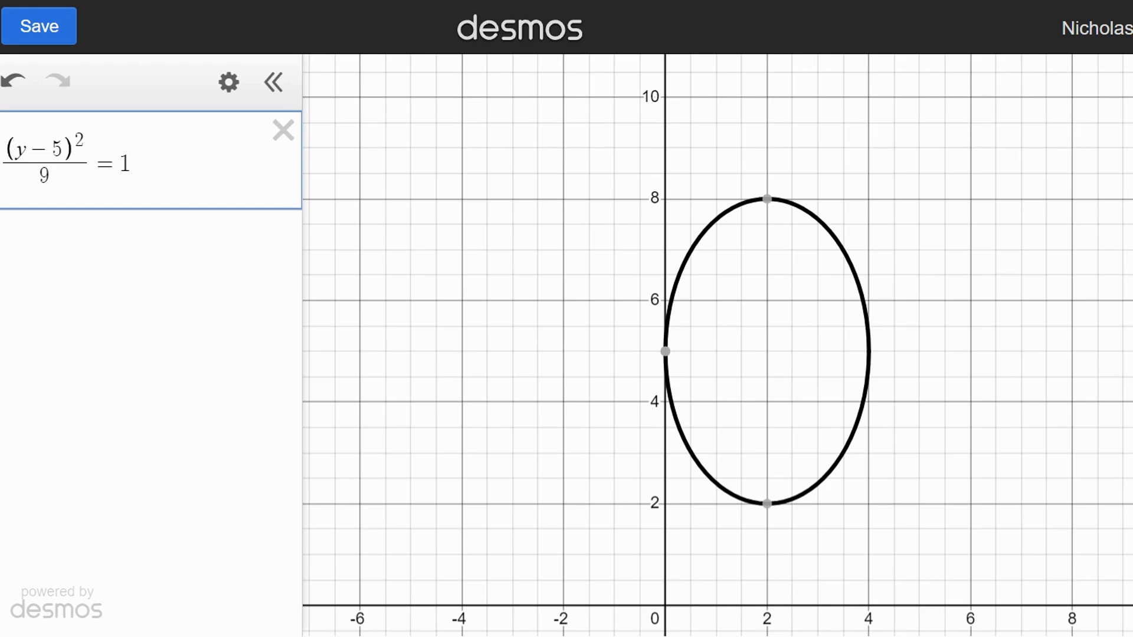
# Shade the ellipse's interior by replacing the equals sign in its equation with ≤.
pyautogui.press('Left')
pyautogui.press('BackSpace')
pyautogui.write('<=')
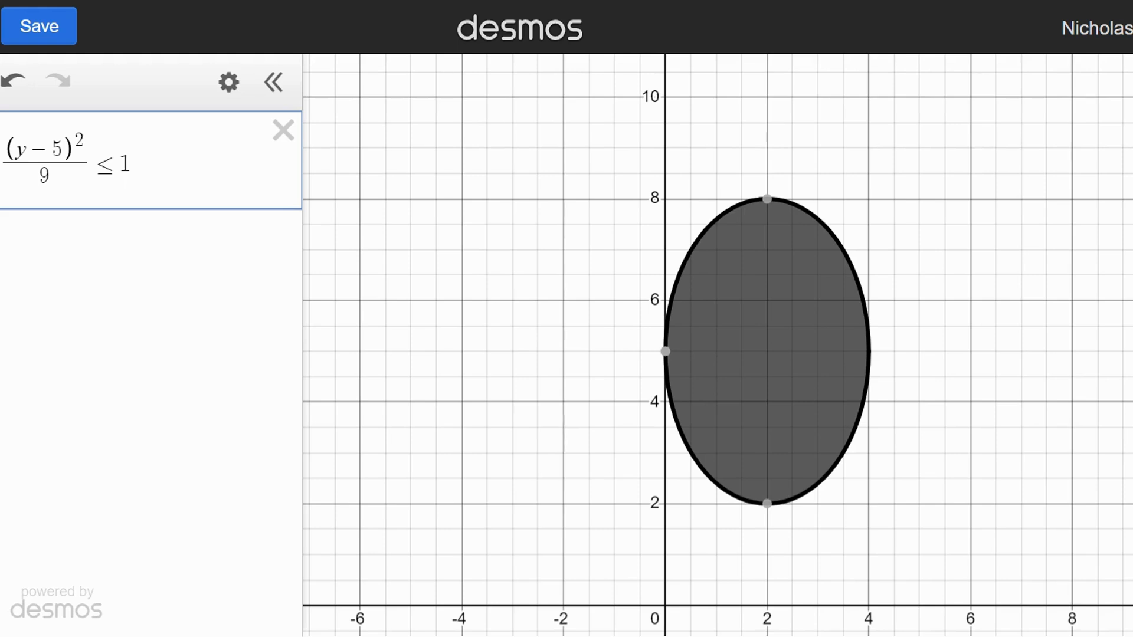
# Try orange and black as the shaded ellipse's colour, and settle on purple.
pyautogui.click(0, 158)
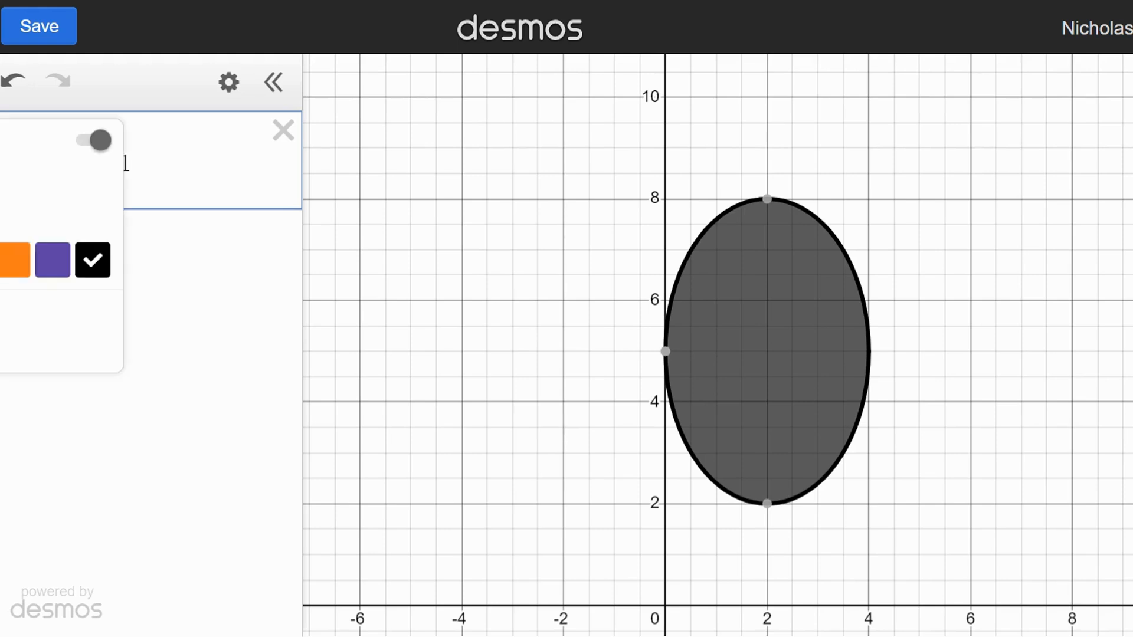
pyautogui.click(51, 258)
pyautogui.click(15, 262)
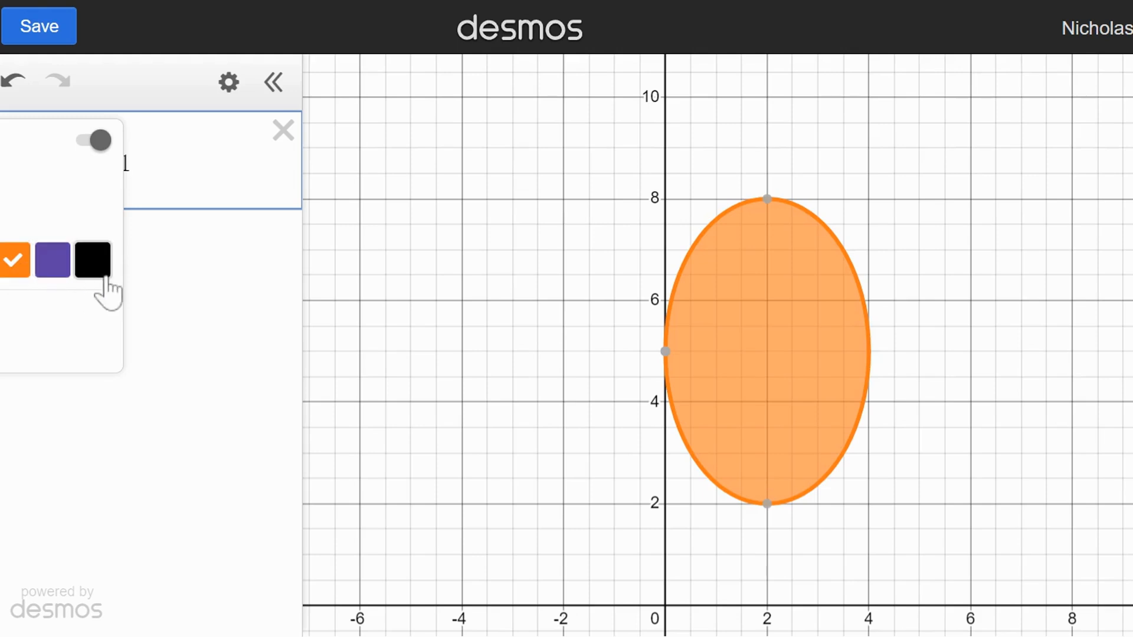
pyautogui.click(102, 264)
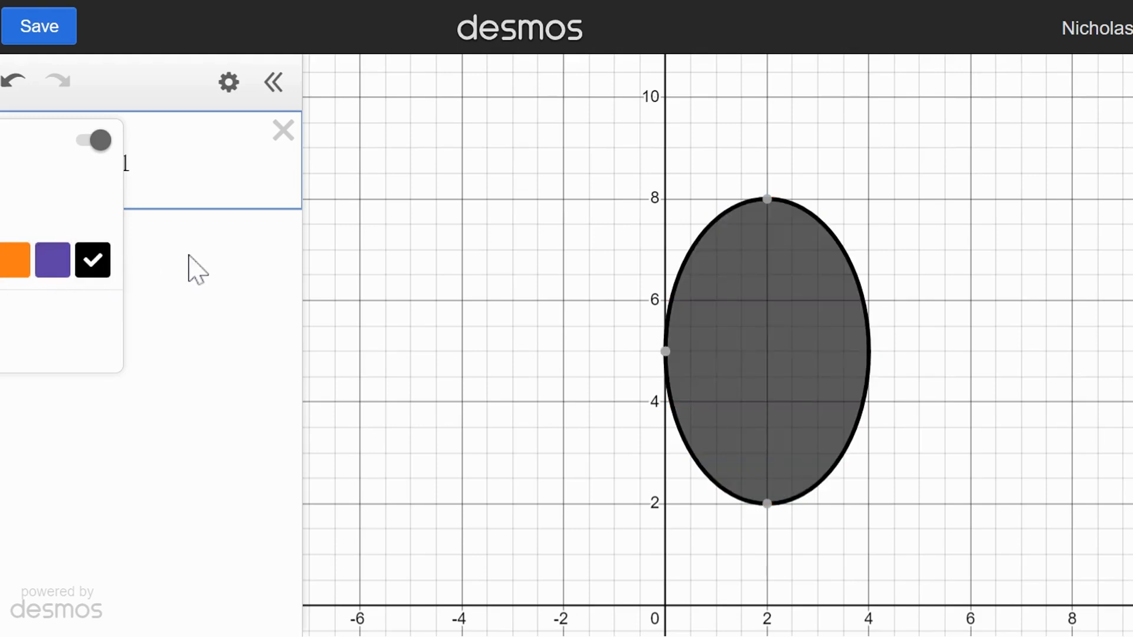
pyautogui.click(61, 260)
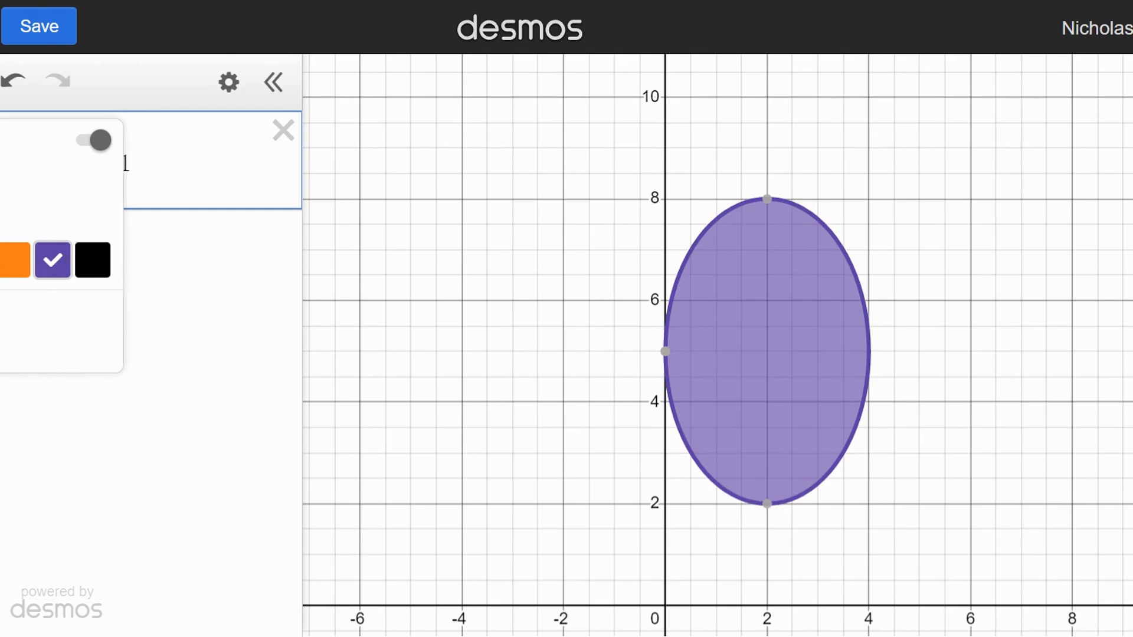
pyautogui.click(129, 164)
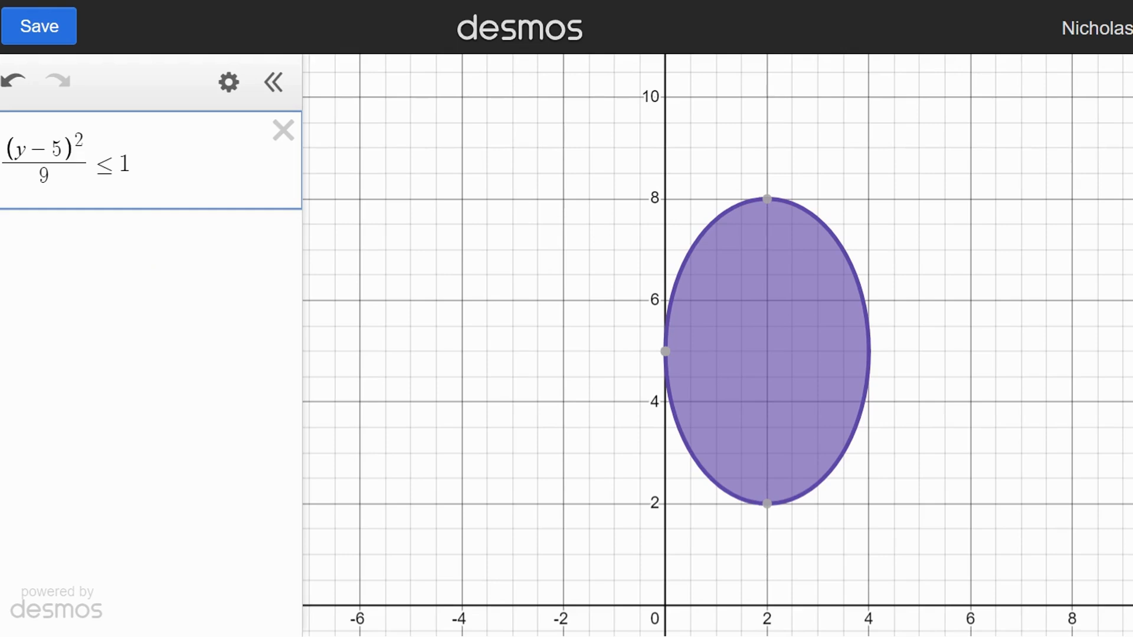
# Restrict the shaded ellipse to the region above the line by adding the condition {y ≥ 2x}.
pyautogui.click(175, 181)
pyautogui.write('{y')
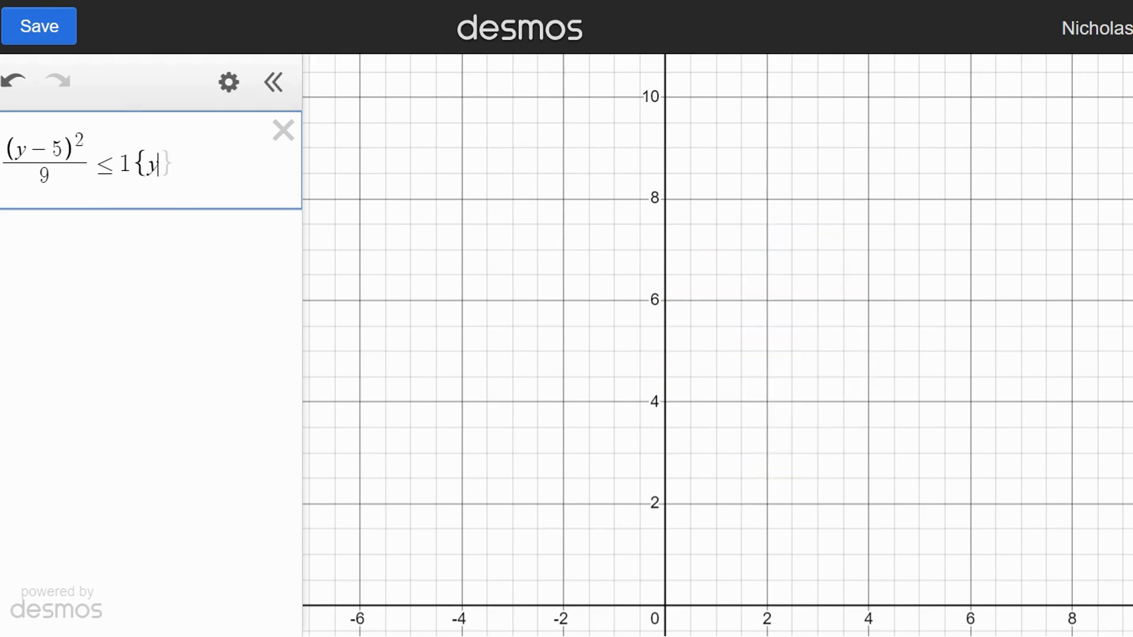
pyautogui.write('>=2x')
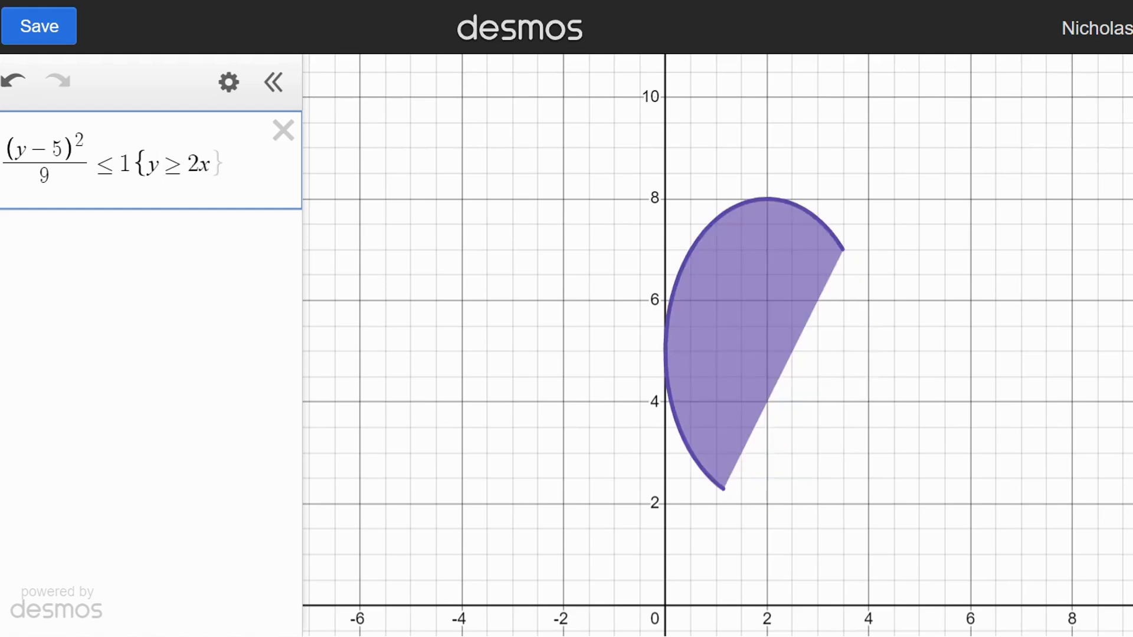
pyautogui.write('}')
# Add a second inequality that shades the region between y = 2 and the curve y = 4sin(2x)+3.
pyautogui.click(132, 266)
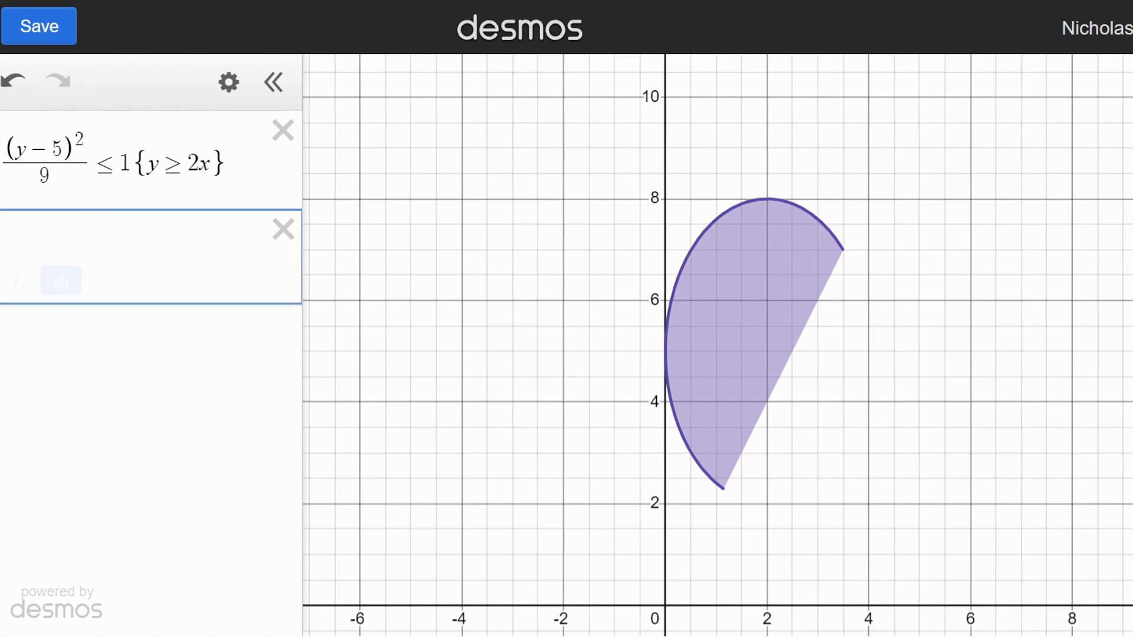
pyautogui.write('2x')
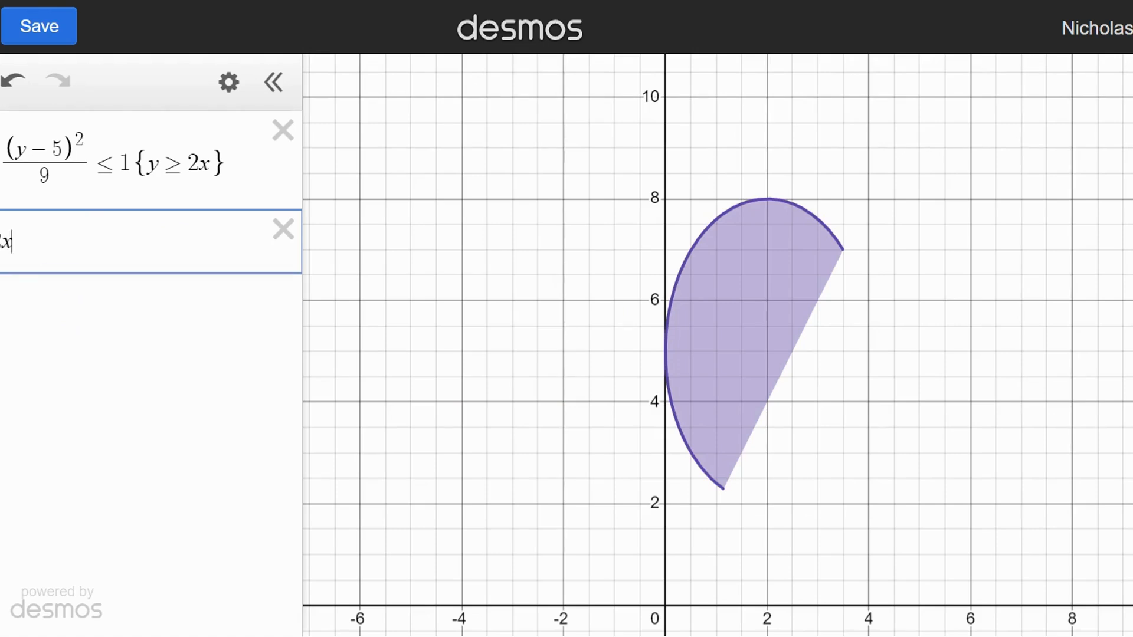
pyautogui.press('BackSpace')
pyautogui.press('BackSpace')
pyautogui.write('(2x)')
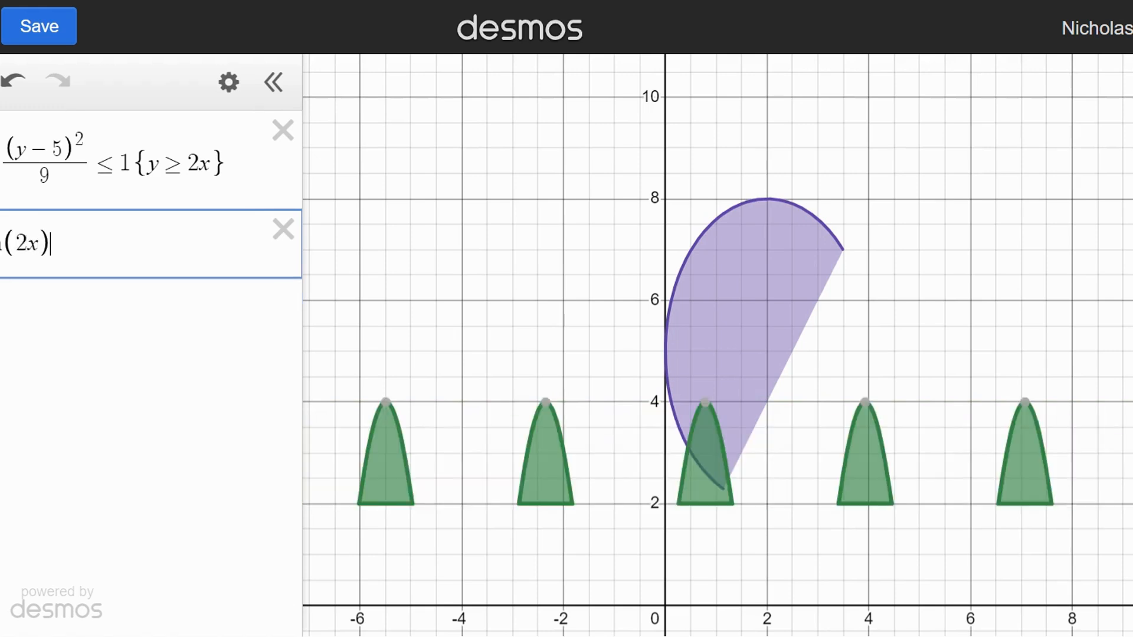
pyautogui.write('+3')
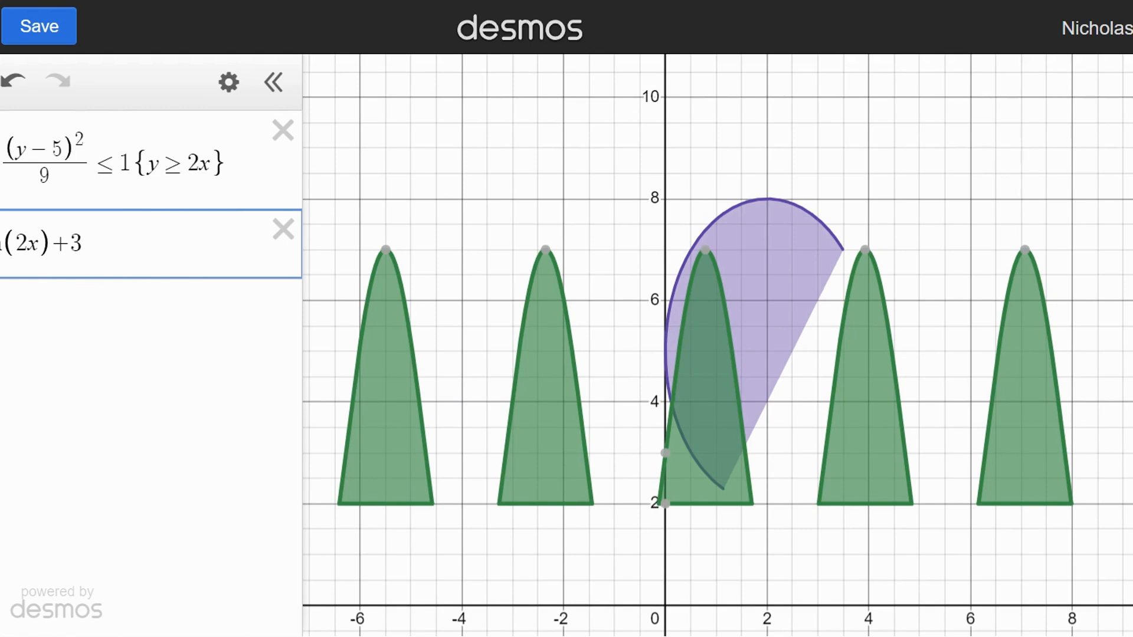
# Restrict the shaded sine region's domain by adding the condition {-2 ≤ x ≤ 4}.
pyautogui.write('{')
pyautogui.write('-2<')
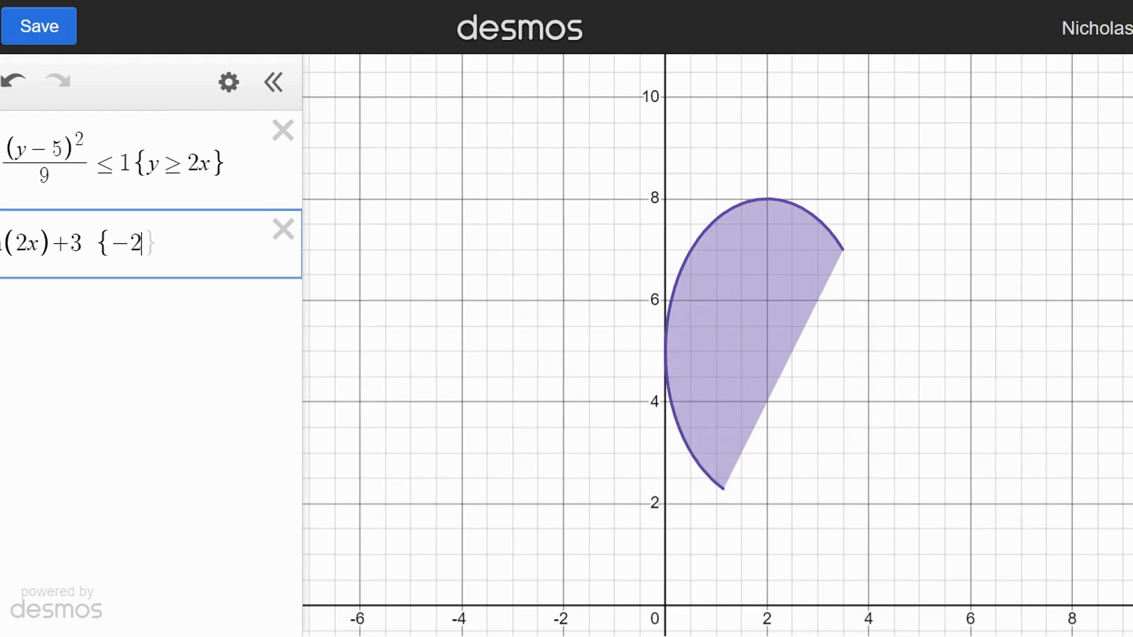
pyautogui.write('=x<')
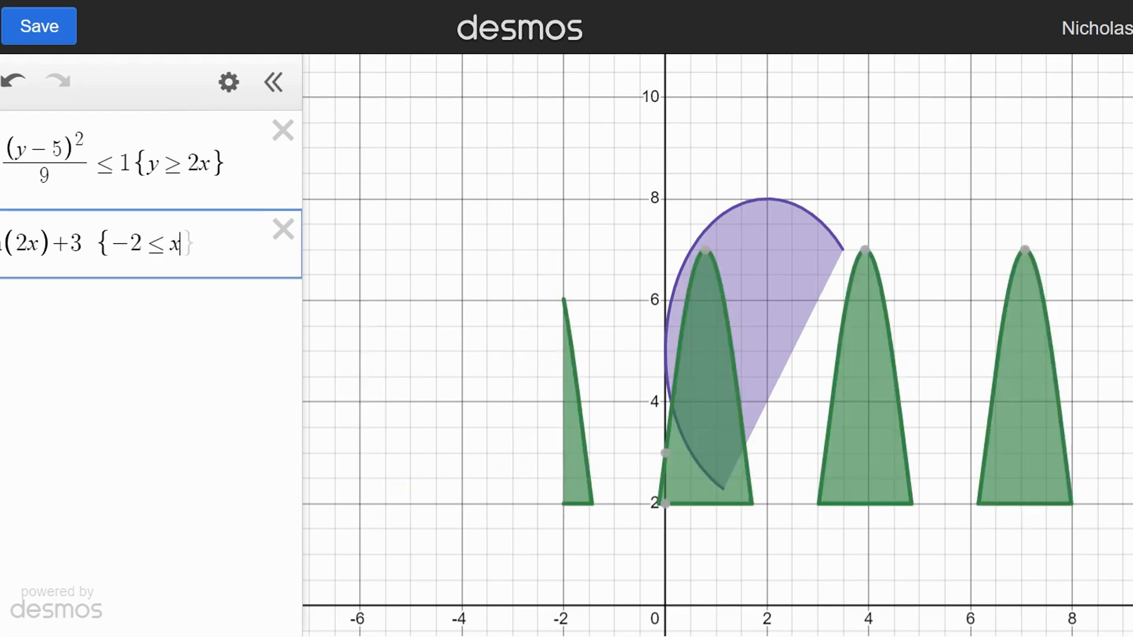
pyautogui.write('=4')
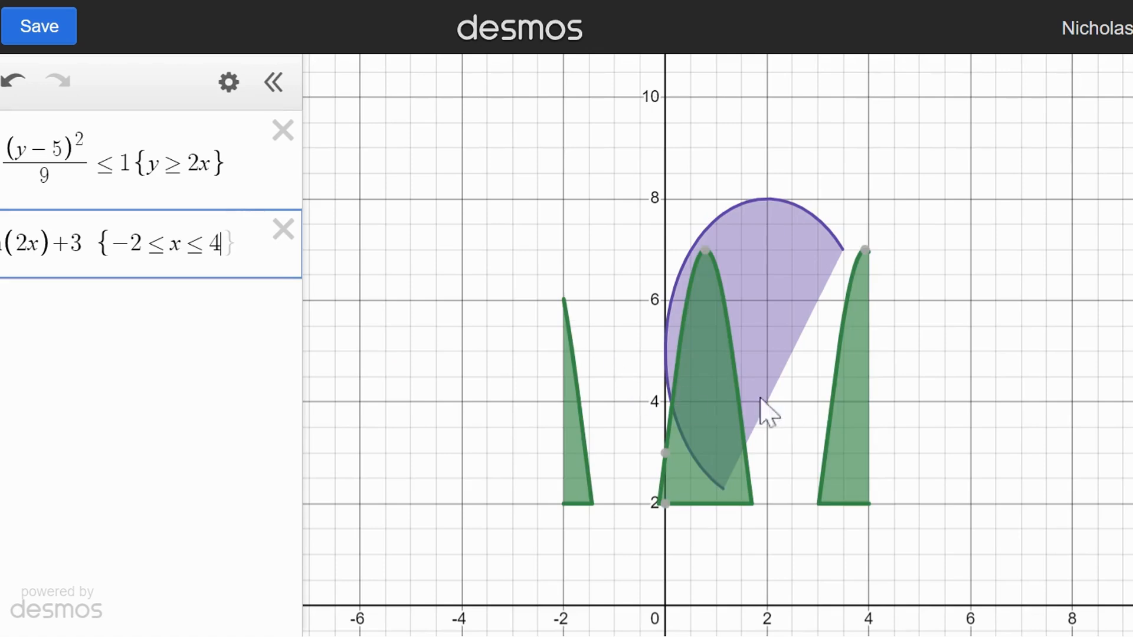
# Try fill opacities of 0.1 and 0.5 for the green sine region, and settle on 1.
pyautogui.click(1, 160)
pyautogui.click(12, 159)
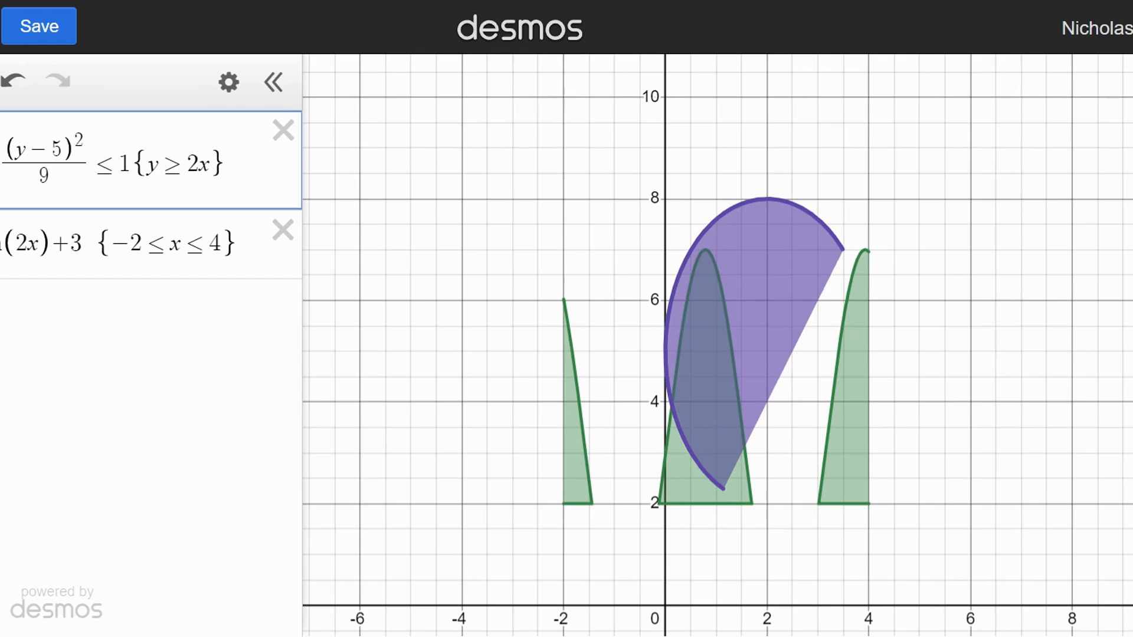
pyautogui.click(12, 243)
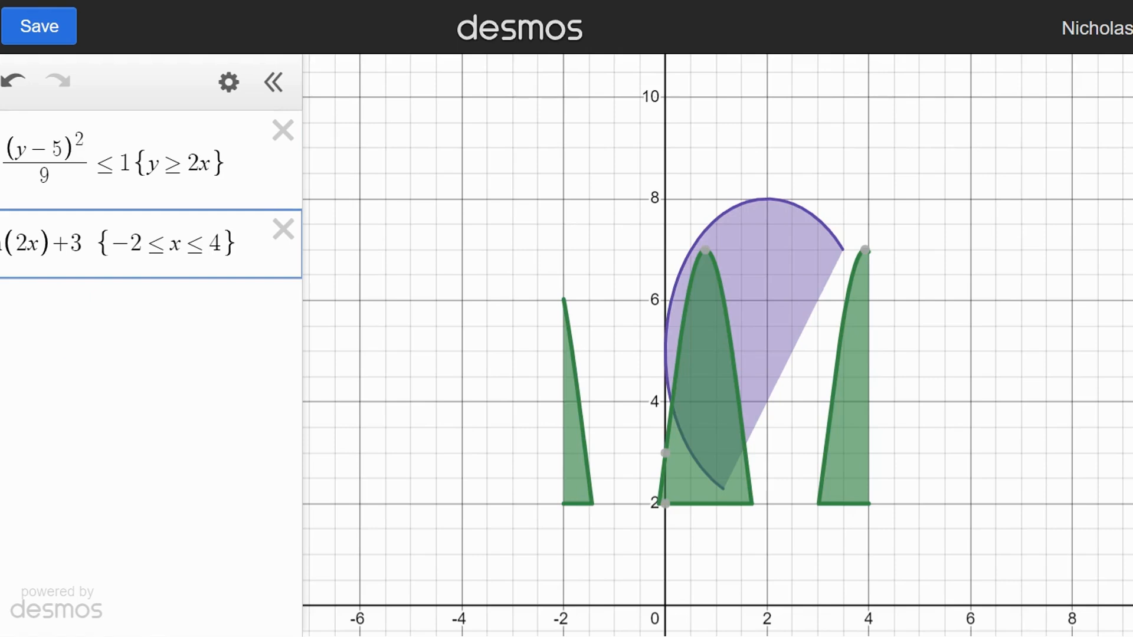
pyautogui.click(0, 243)
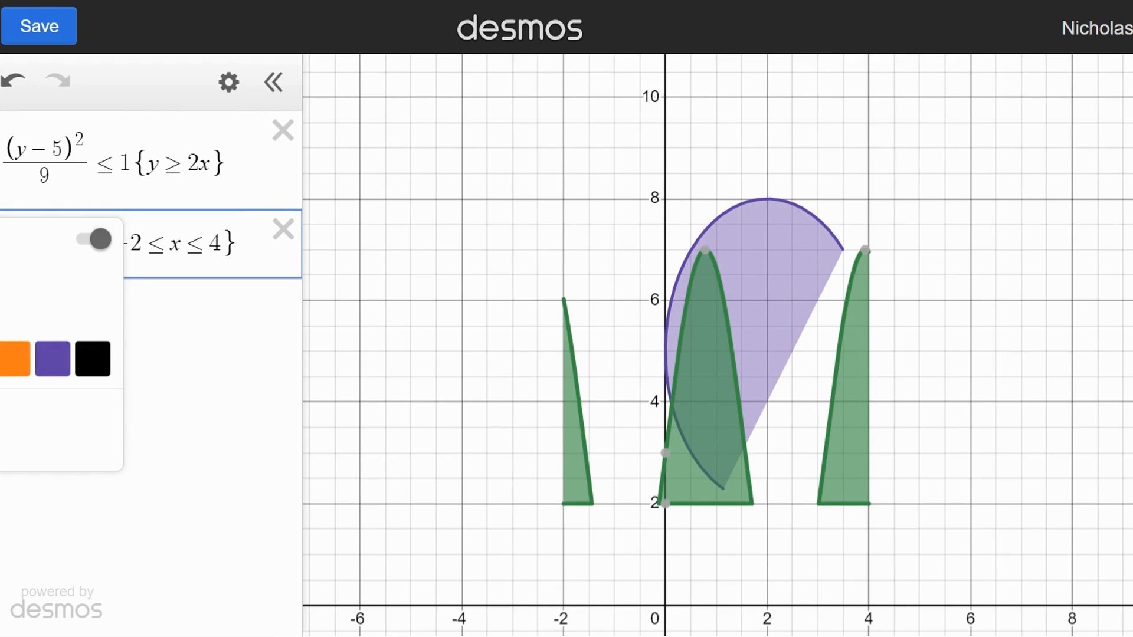
pyautogui.click(0, 289)
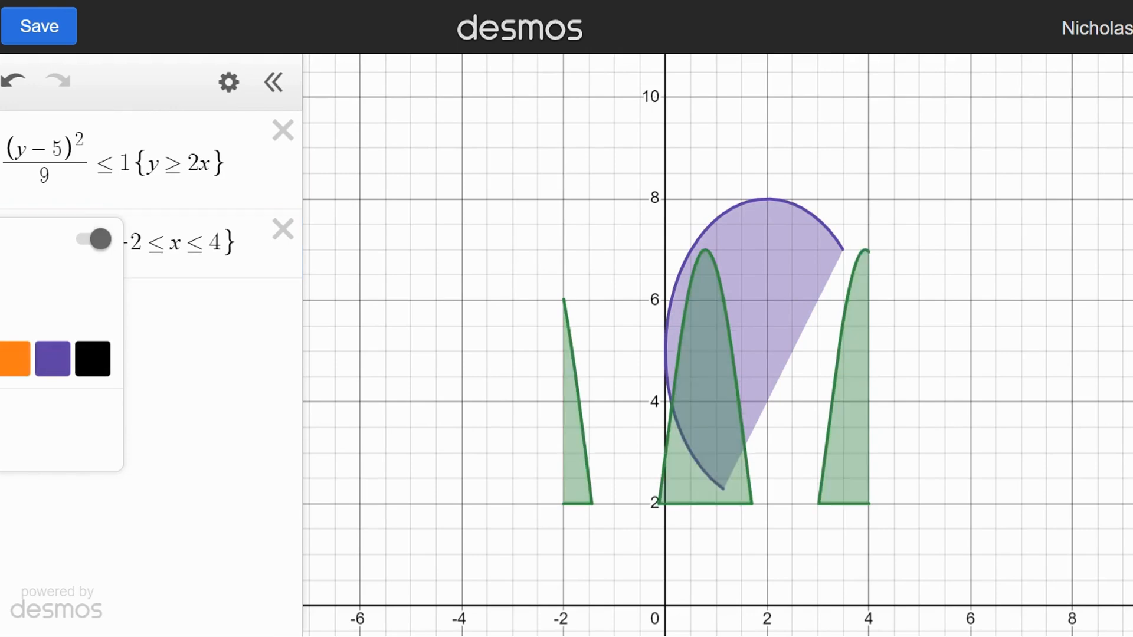
pyautogui.press('BackSpace')
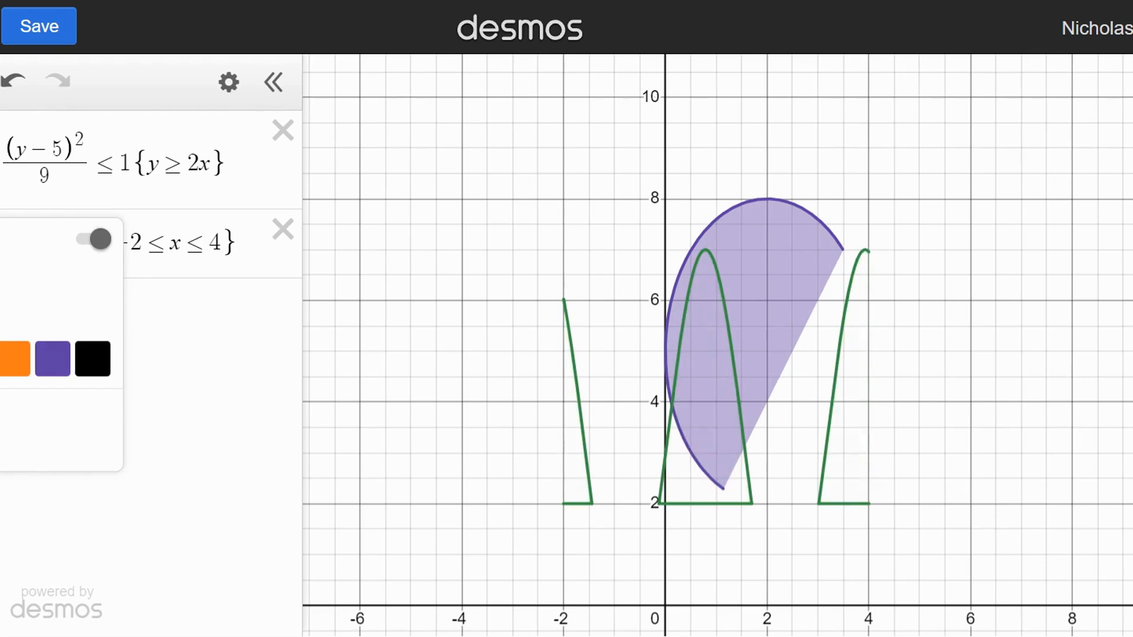
pyautogui.press('BackSpace')
pyautogui.write('.1')
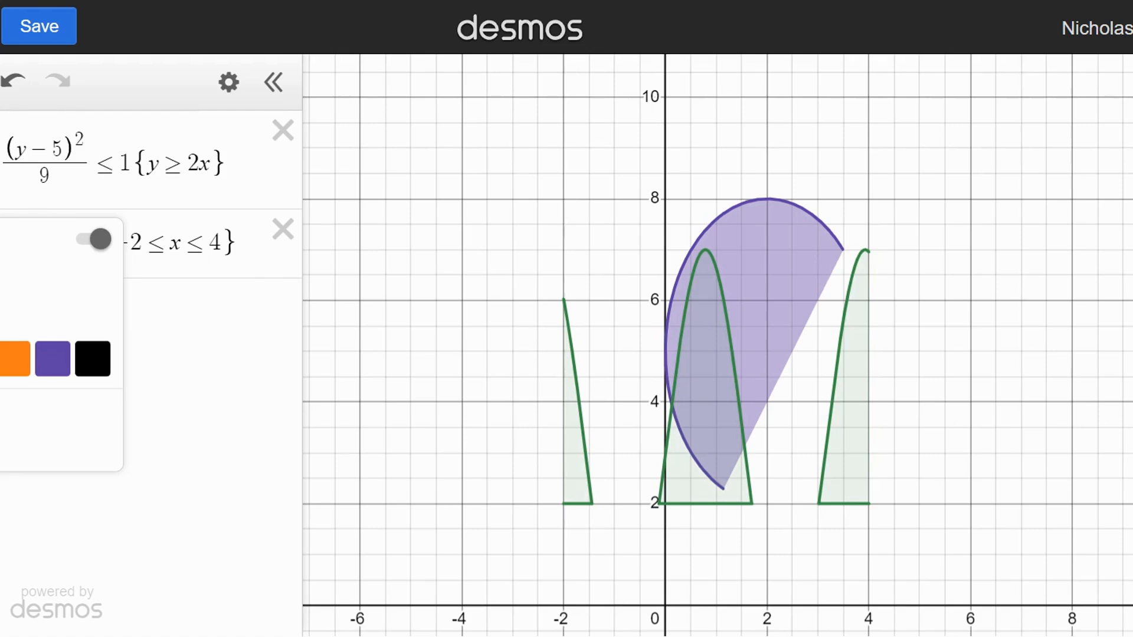
pyautogui.press('BackSpace')
pyautogui.write('5')
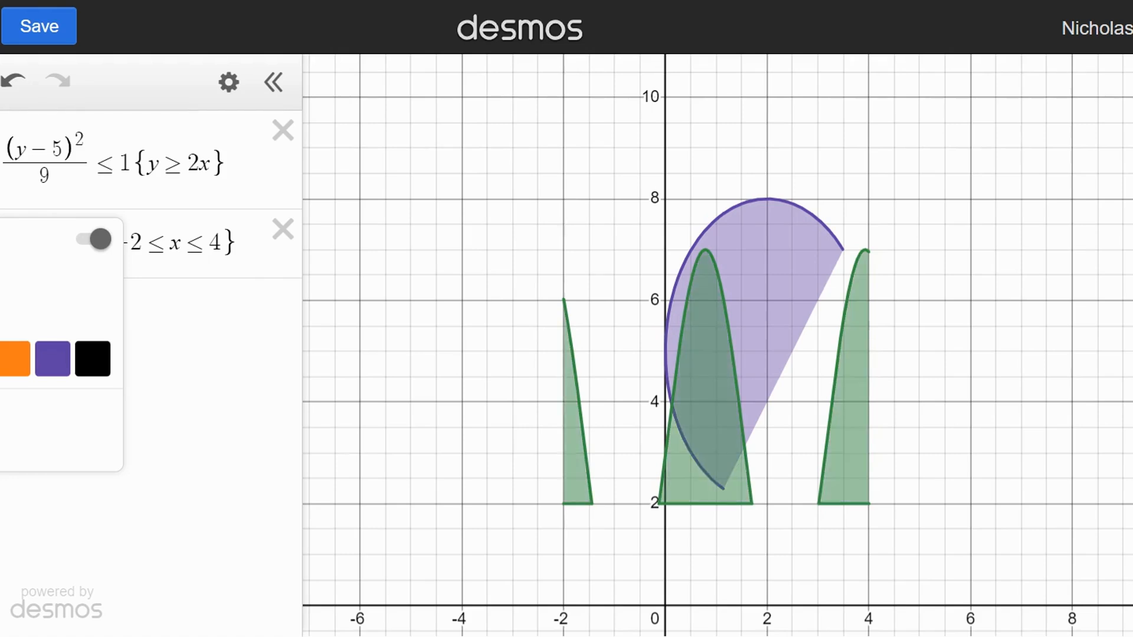
pyautogui.press('BackSpace')
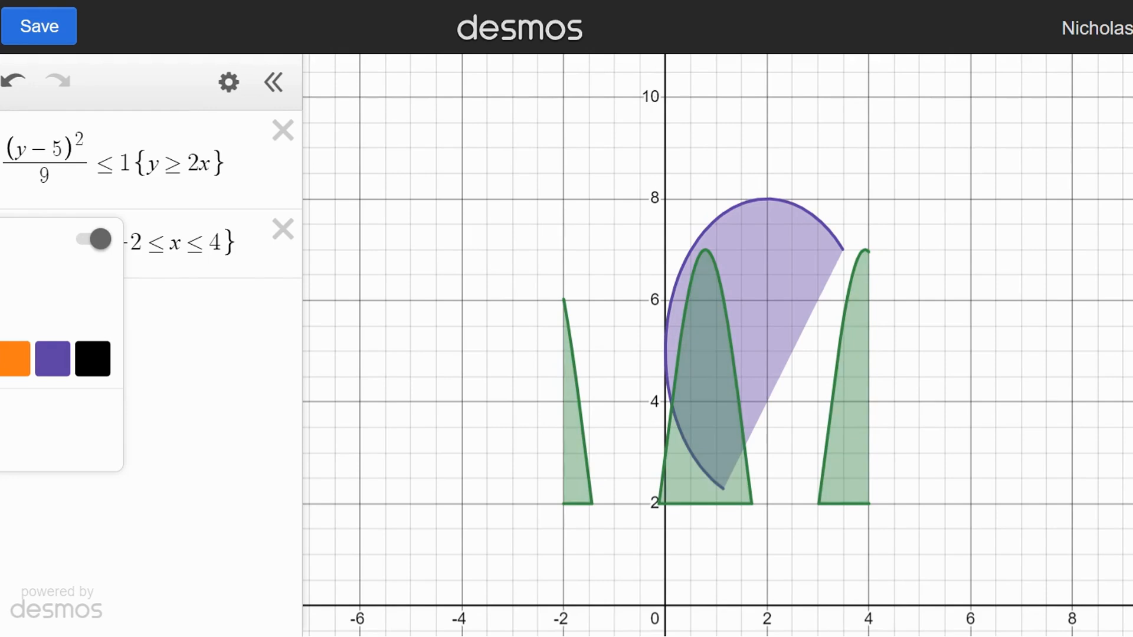
pyautogui.write('1')
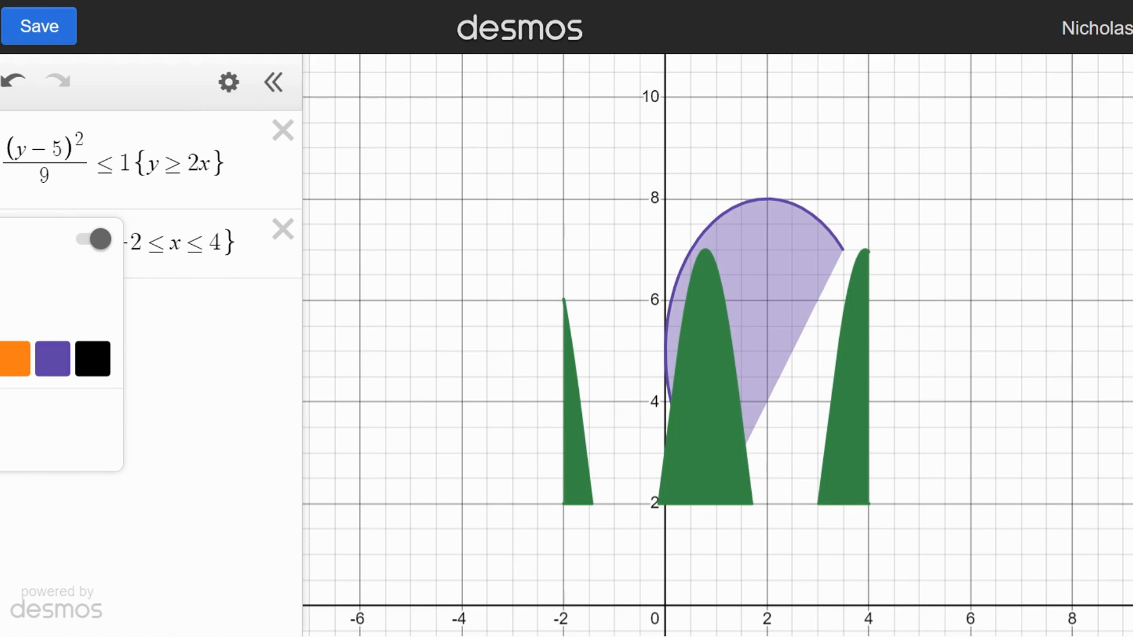
pyautogui.click(2, 242)
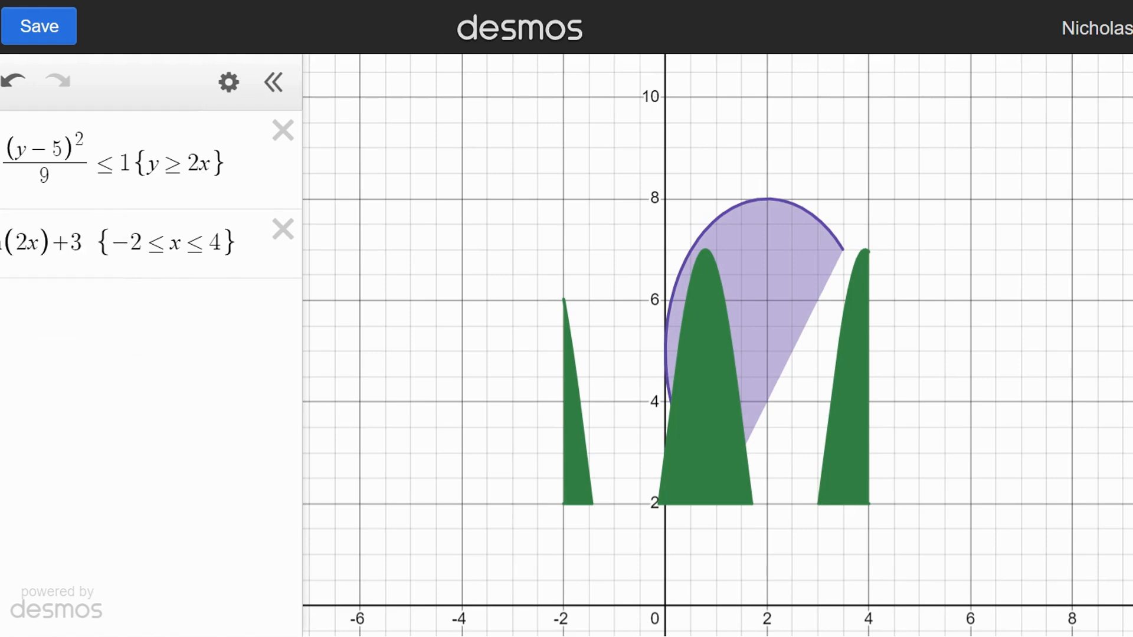
# Make the purple ellipse region's fill fully opaque.
pyautogui.click(2, 155)
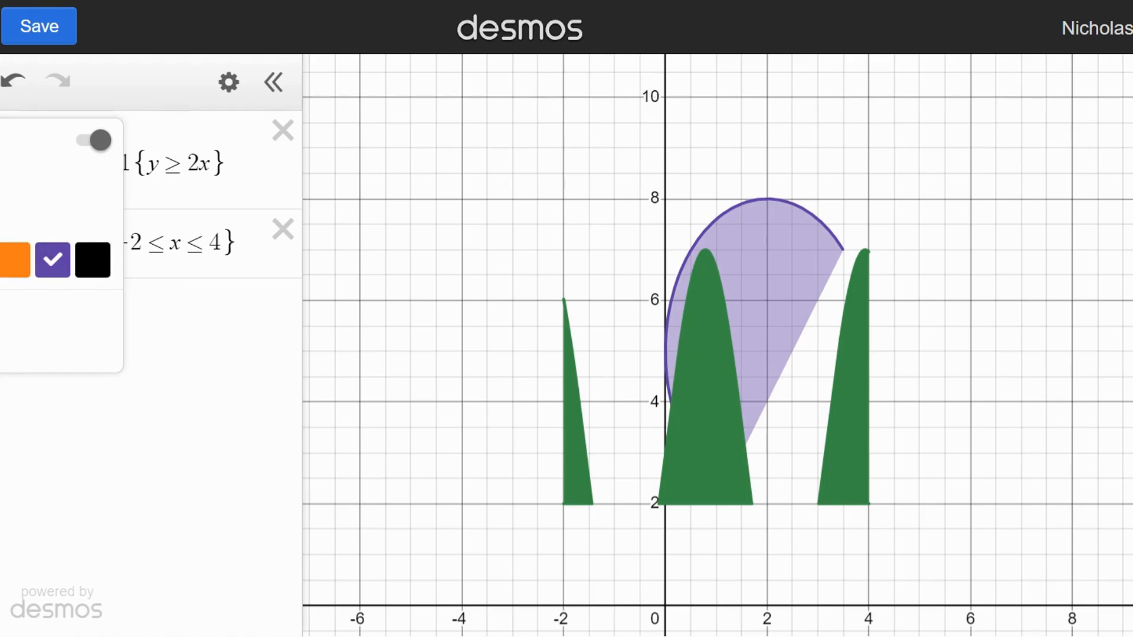
pyautogui.click(23, 461)
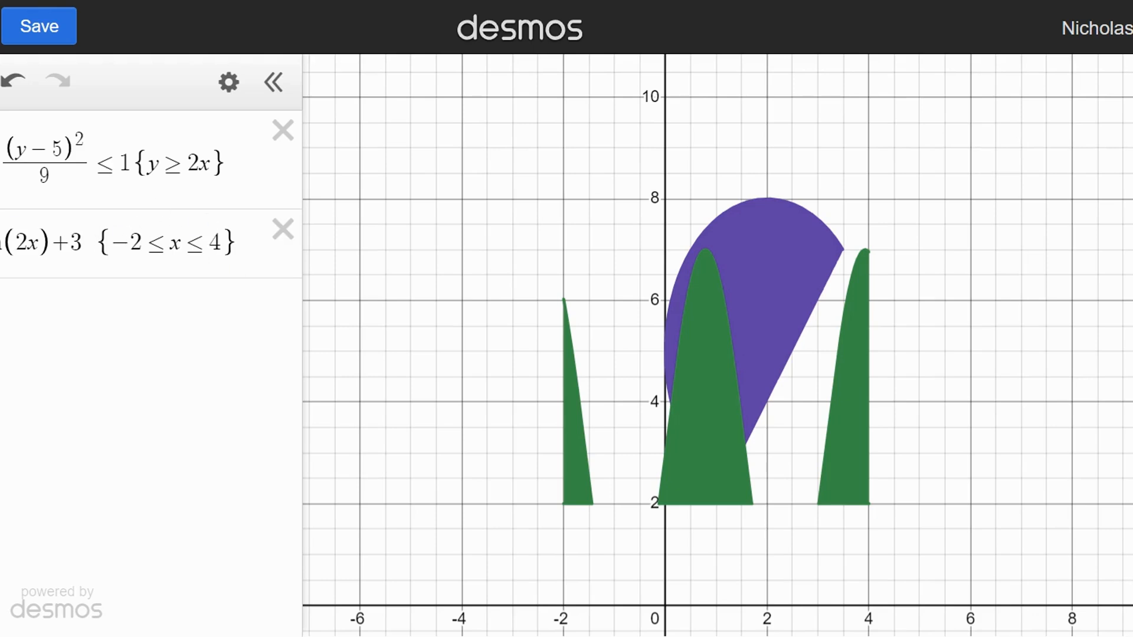
# Move the sine inequality above the ellipse in the expression order to change which region overlaps, and return it below the ellipse.
pyautogui.moveTo(1, 242); pyautogui.dragTo(1, 137)
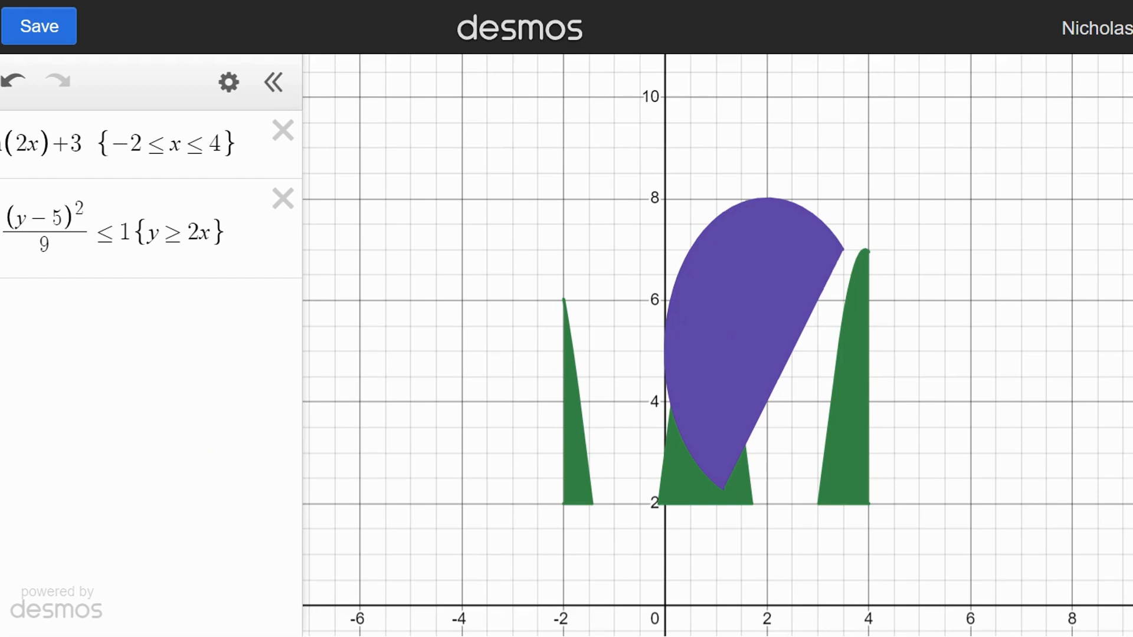
pyautogui.moveTo(2, 142); pyautogui.dragTo(1, 242)
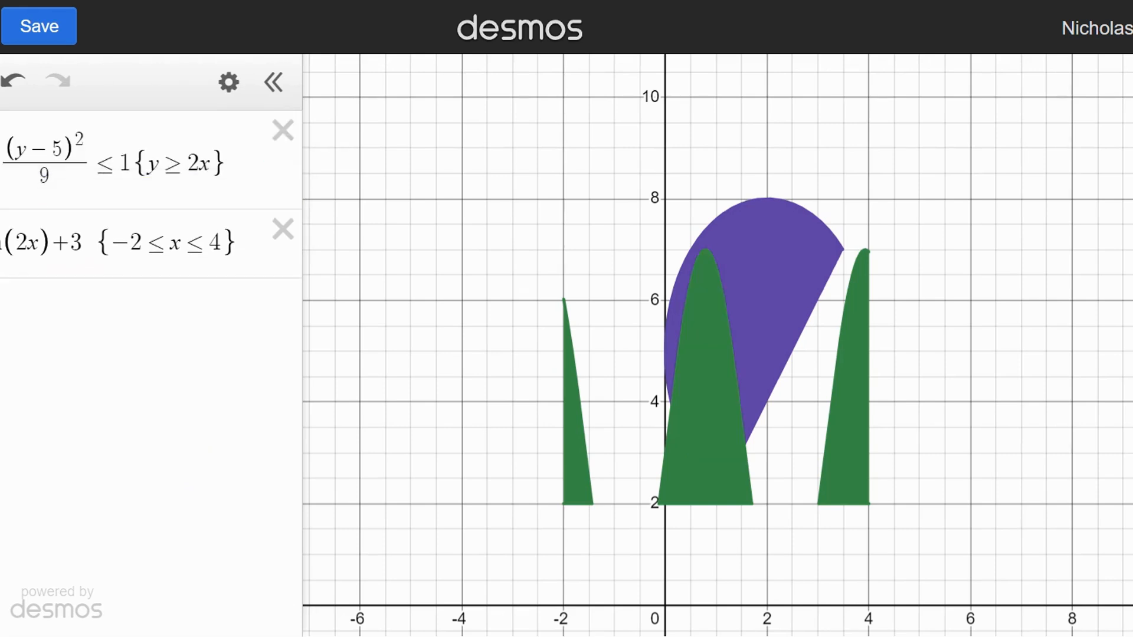